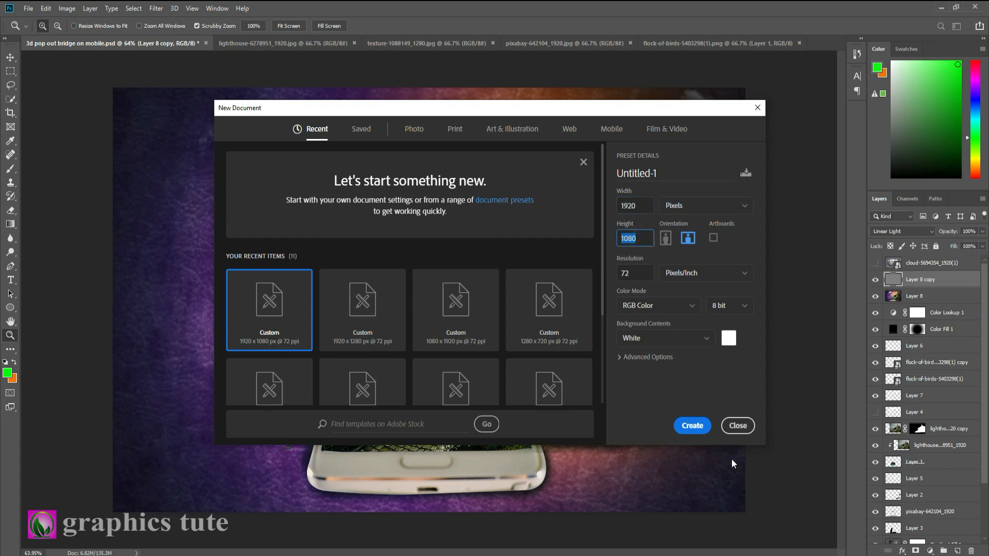
# Create a white 1920 x 1080 px document at 72 ppi and place the unlocked leather texture from texture-1088149_1280.jpg into it
pyautogui.click(692, 426)
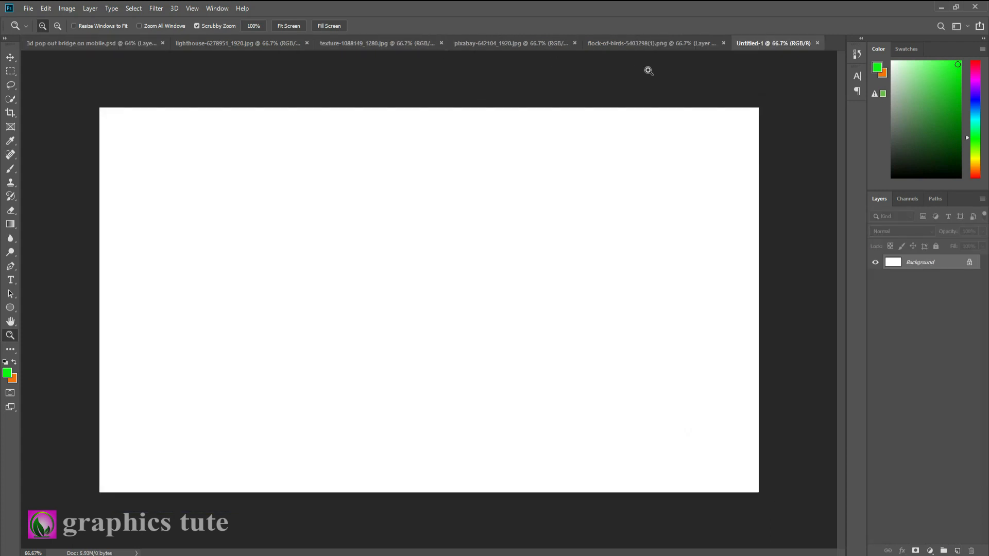
pyautogui.click(659, 43)
pyautogui.click(513, 43)
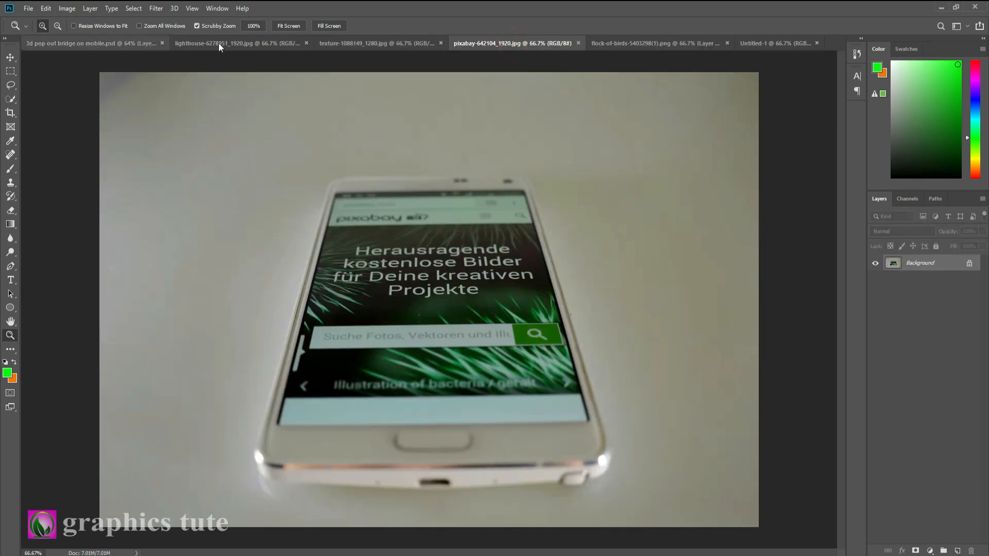
pyautogui.click(391, 43)
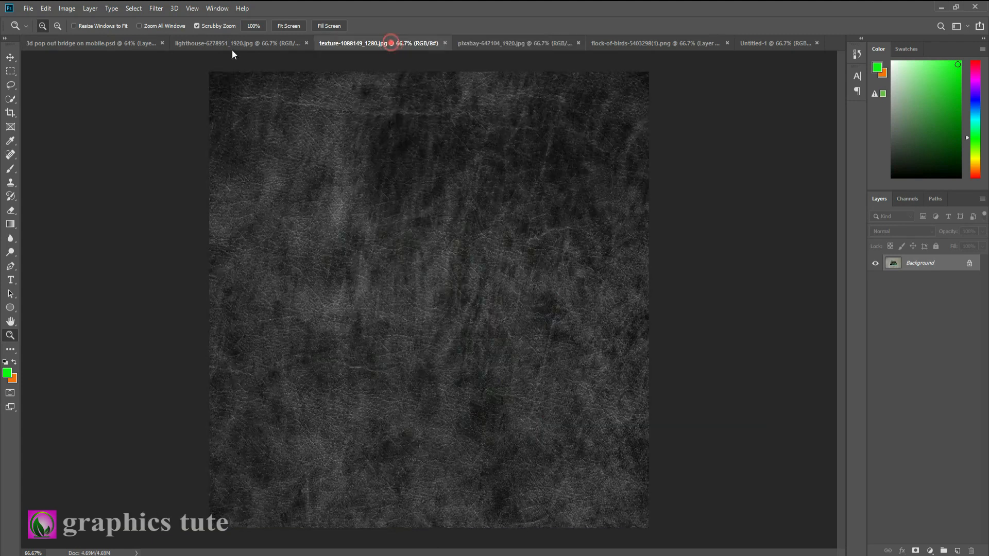
pyautogui.click(10, 58)
pyautogui.click(969, 267)
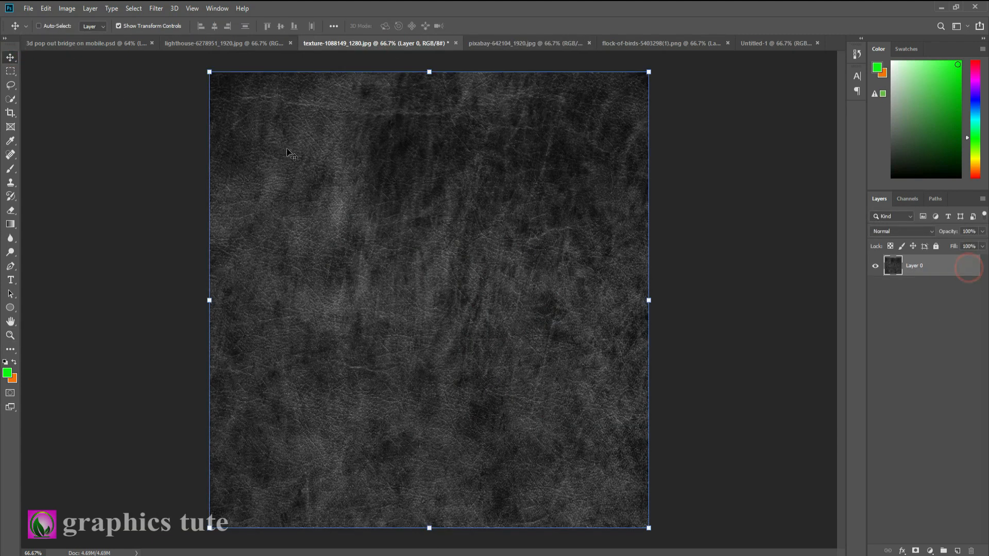
pyautogui.moveTo(481, 183); pyautogui.dragTo(458, 279)
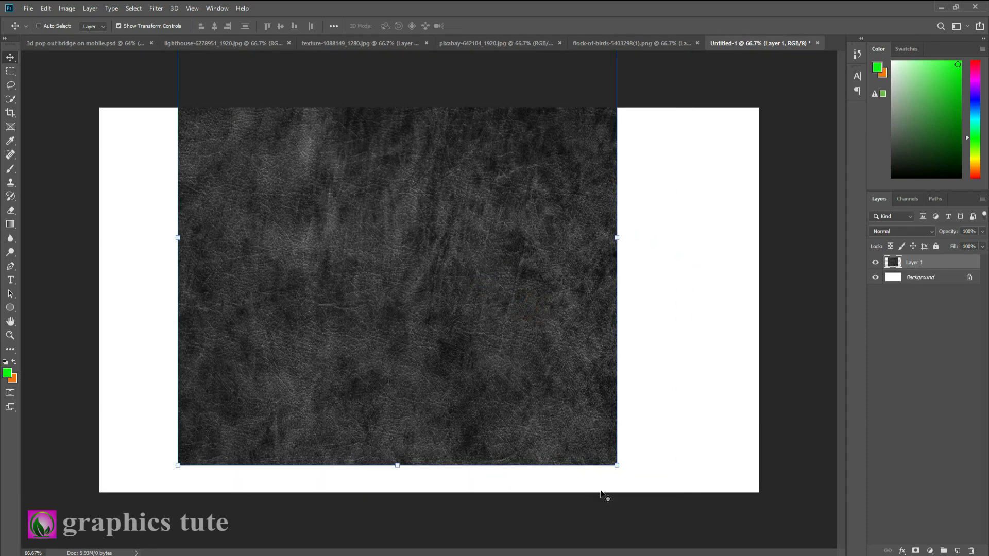
# Stretch the leather texture to 162.42% width and 132.34% height so it covers the whole canvas
pyautogui.moveTo(617, 464); pyautogui.dragTo(687, 536)
pyautogui.moveTo(606, 420); pyautogui.dragTo(625, 464)
pyautogui.moveTo(710, 273); pyautogui.dragTo(772, 273)
pyautogui.moveTo(127, 273); pyautogui.dragTo(59, 273)
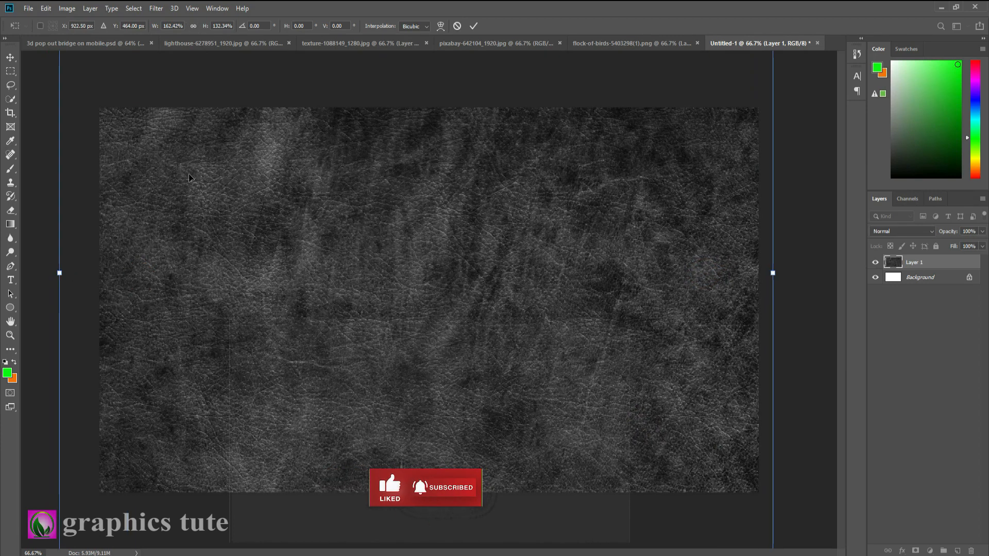
pyautogui.click(473, 26)
# Add a gradient fill layer above the texture using the Violet, Orange preset with the Radial style
pyautogui.press('z')
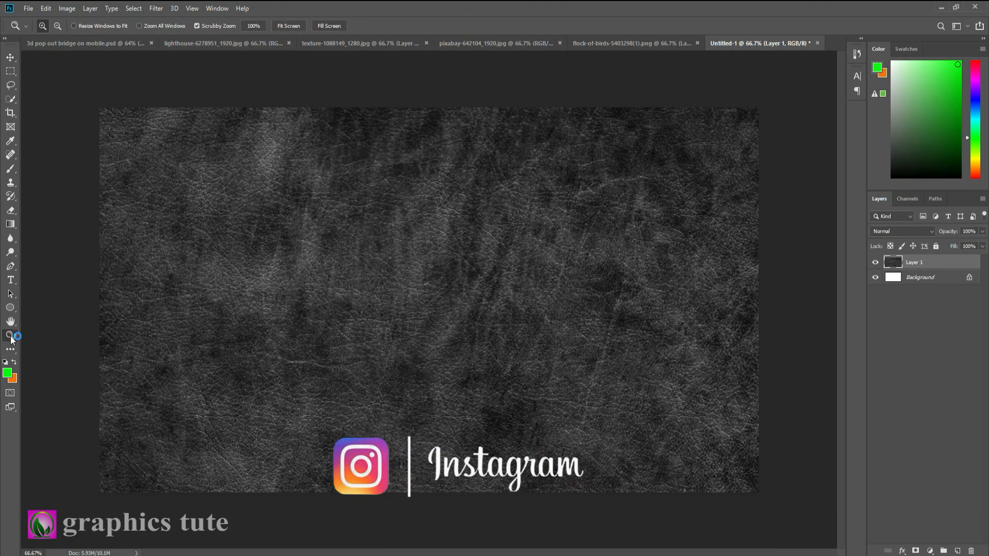
pyautogui.moveTo(374, 325); pyautogui.dragTo(367, 325)
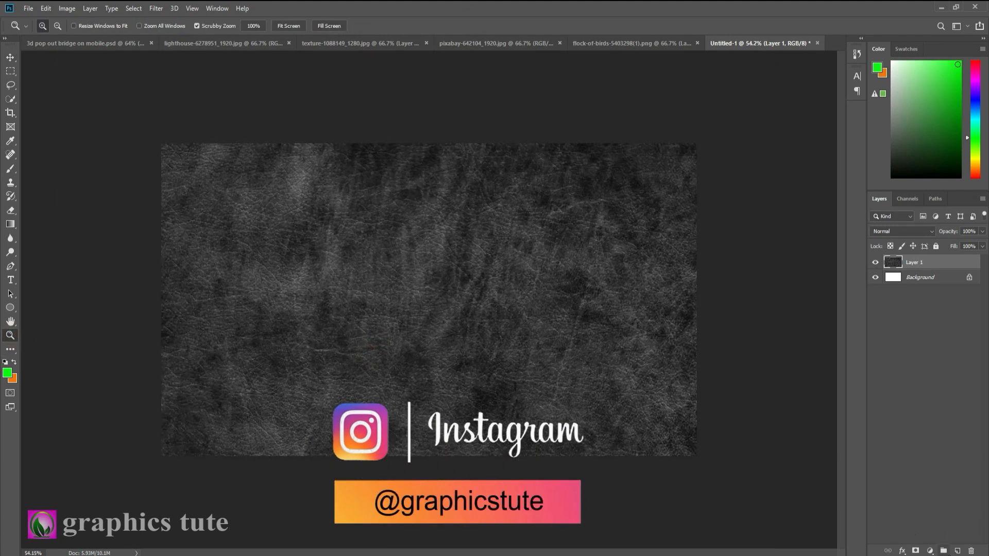
pyautogui.click(930, 551)
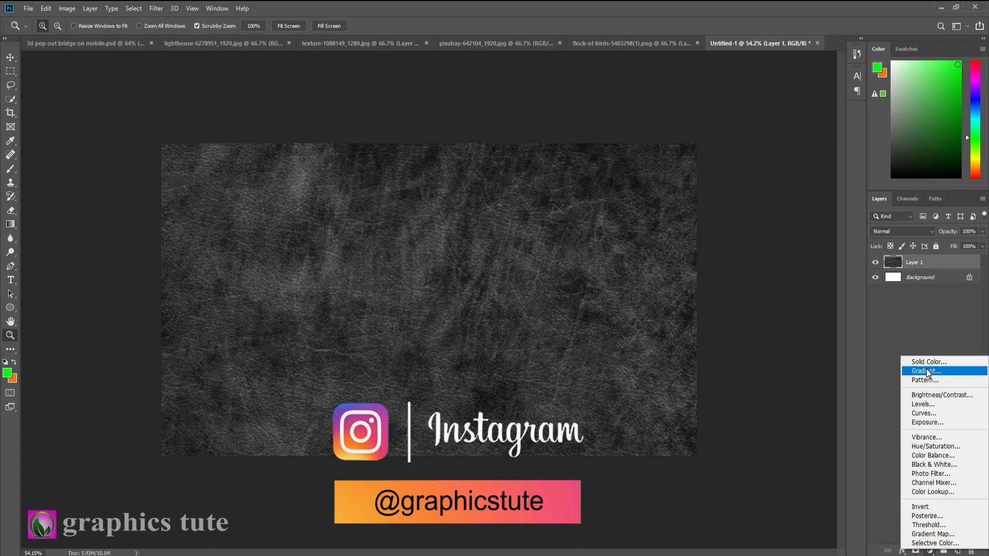
pyautogui.click(925, 368)
pyautogui.click(715, 101)
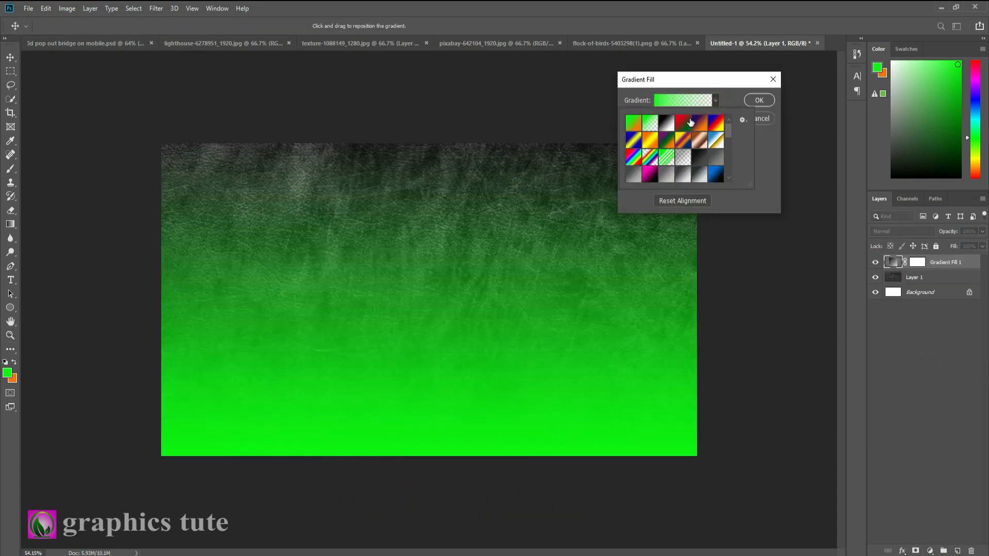
pyautogui.click(700, 124)
pyautogui.click(731, 100)
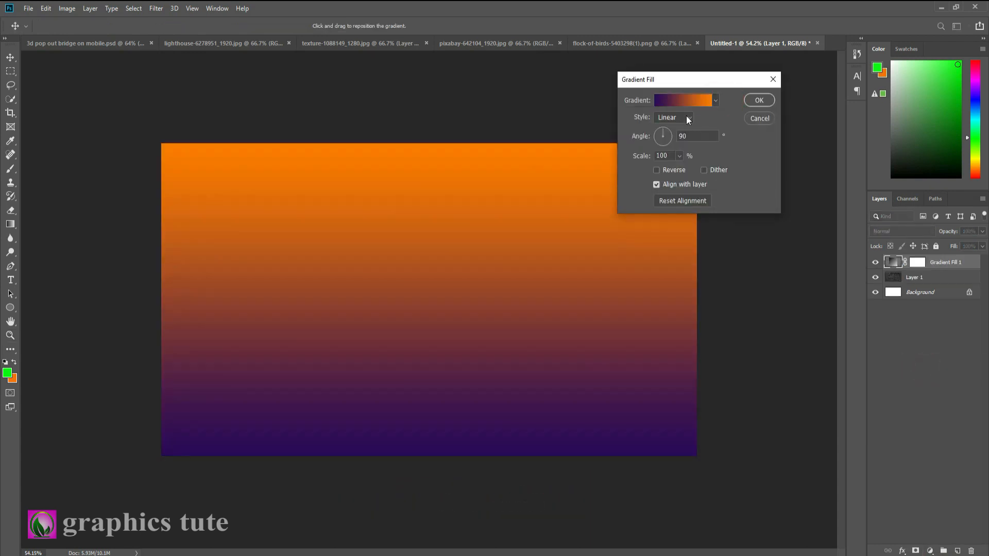
pyautogui.click(676, 117)
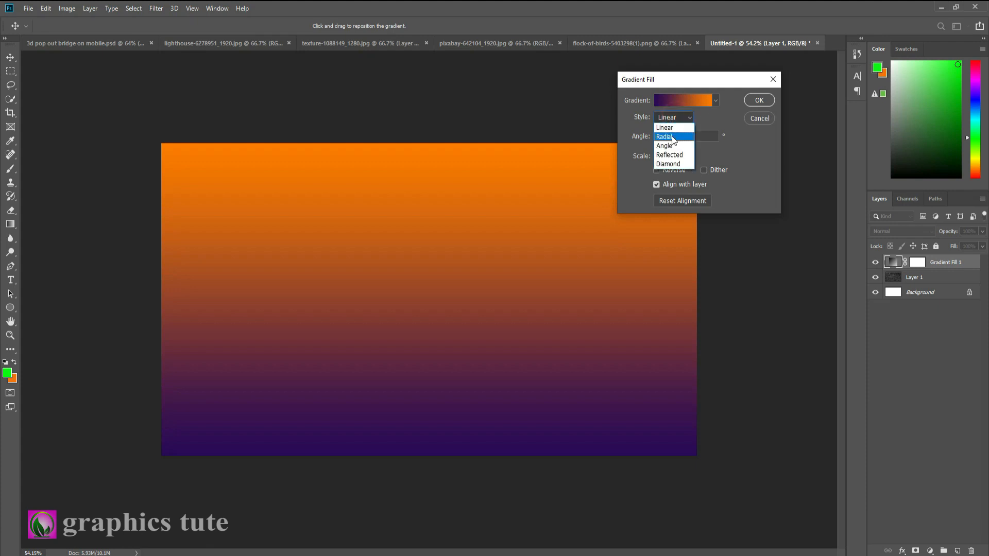
pyautogui.click(671, 136)
# Reverse the radial gradient, move its centre to the canvas's upper-right area, and set its scale to 243%
pyautogui.moveTo(468, 299)
pyautogui.mouseDown()
pyautogui.moveTo(608, 260)
pyautogui.moveTo(381, 316)
pyautogui.moveTo(530, 306)
pyautogui.moveTo(478, 304)
pyautogui.mouseUp()
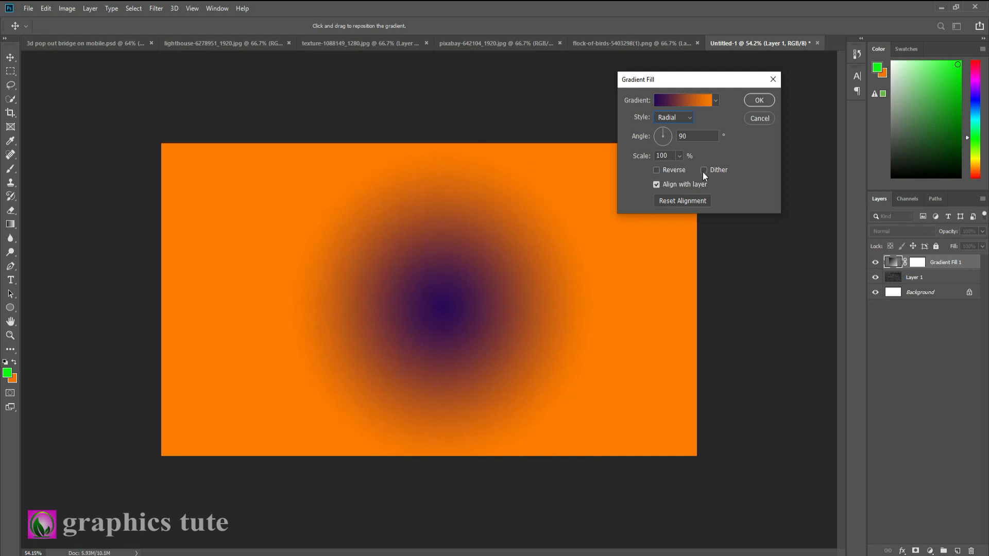
pyautogui.click(656, 170)
pyautogui.moveTo(498, 279); pyautogui.dragTo(643, 214)
pyautogui.click(679, 156)
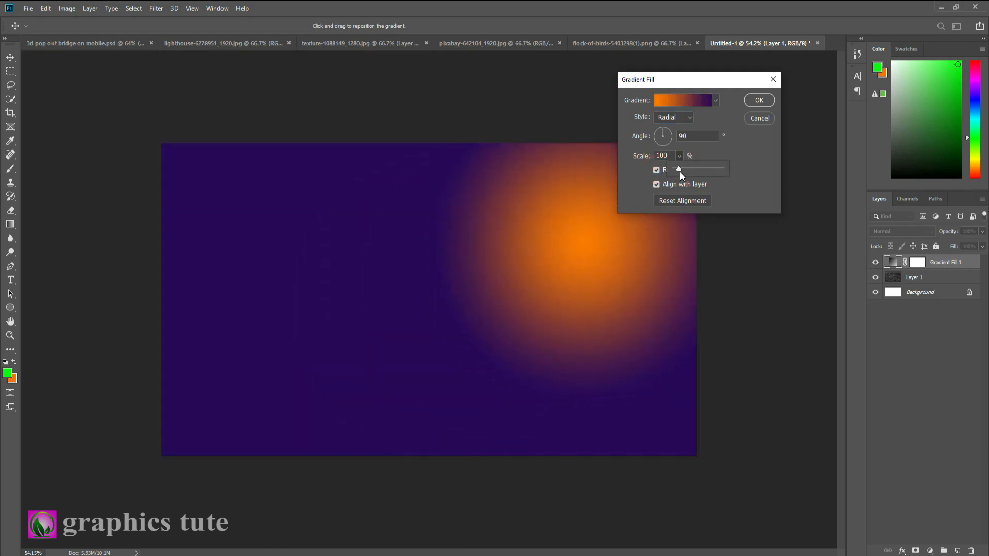
pyautogui.moveTo(678, 168); pyautogui.dragTo(684, 167)
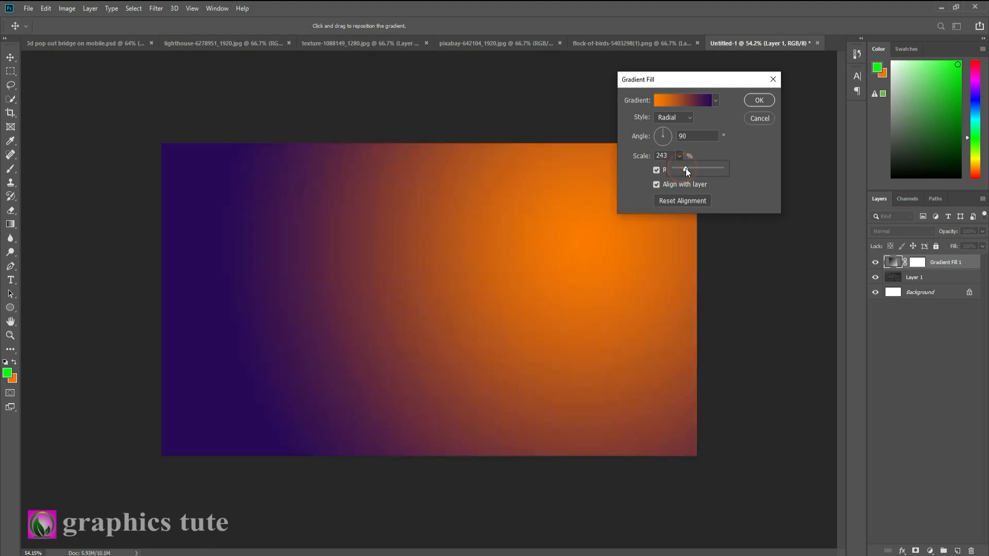
pyautogui.click(757, 101)
# Set the gradient fill layer's blend mode to Soft Light and compare the image with and without the layer
pyautogui.click(898, 231)
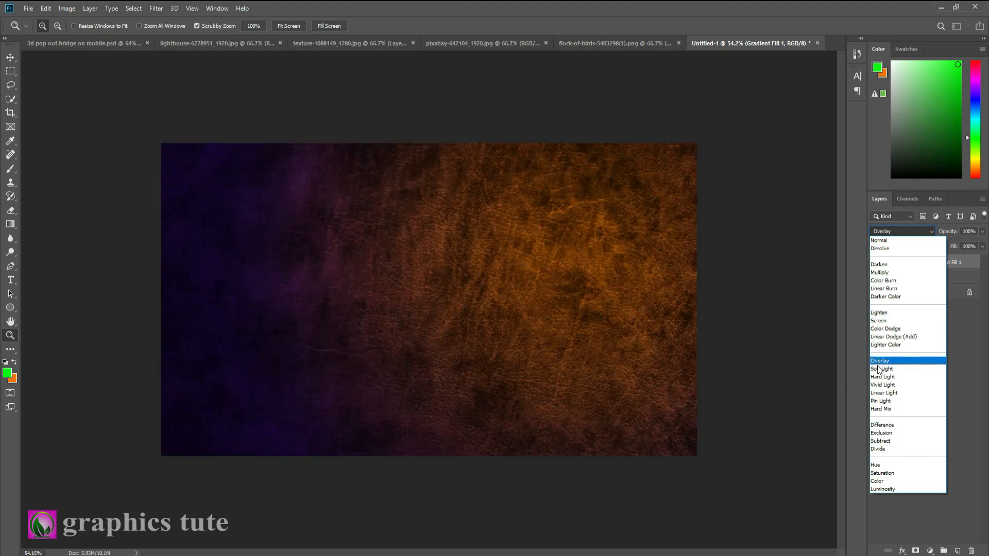
pyautogui.click(881, 369)
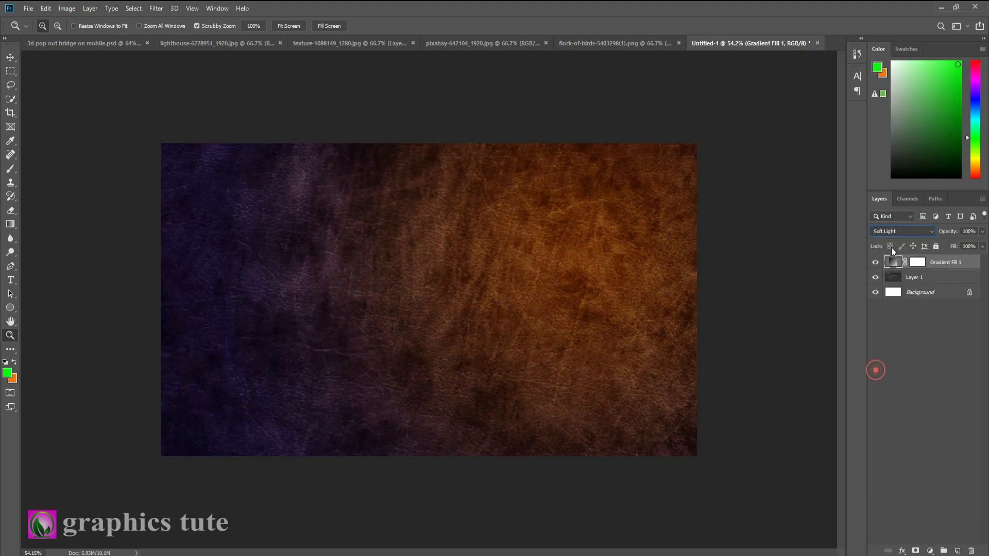
pyautogui.click(875, 262)
pyautogui.click(875, 263)
pyautogui.click(875, 263)
pyautogui.click(875, 262)
# Change the orange colour stop of the gradient fill to ff8919
pyautogui.doubleClick(892, 263)
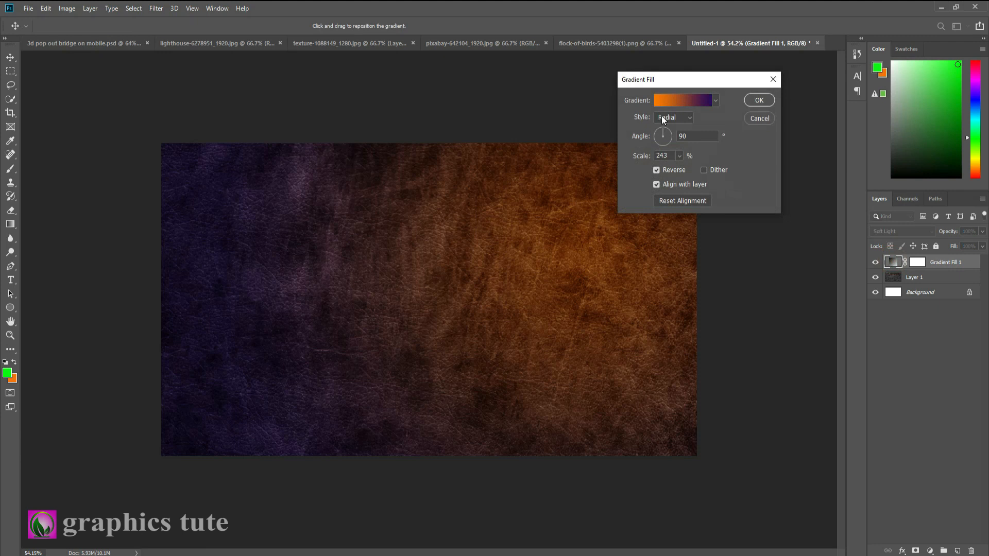
pyautogui.click(698, 101)
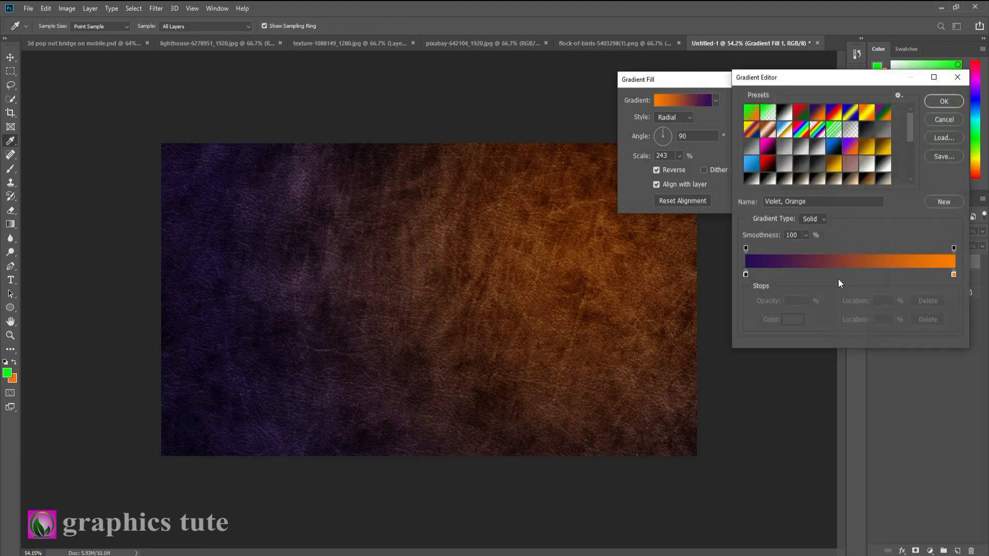
pyautogui.click(953, 275)
pyautogui.click(792, 319)
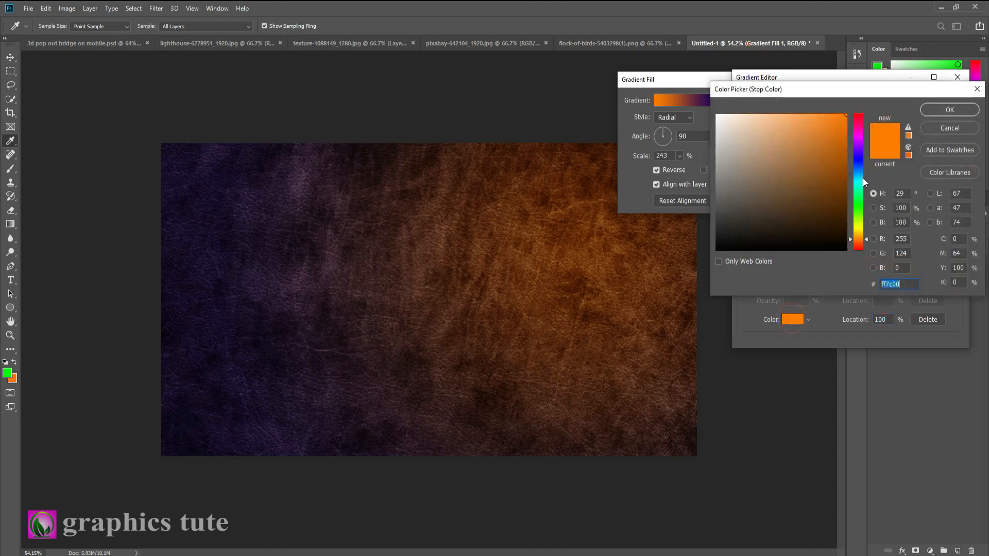
pyautogui.moveTo(827, 129)
pyautogui.mouseDown()
pyautogui.moveTo(834, 172)
pyautogui.moveTo(831, 116)
pyautogui.moveTo(811, 116)
pyautogui.moveTo(834, 114)
pyautogui.mouseUp()
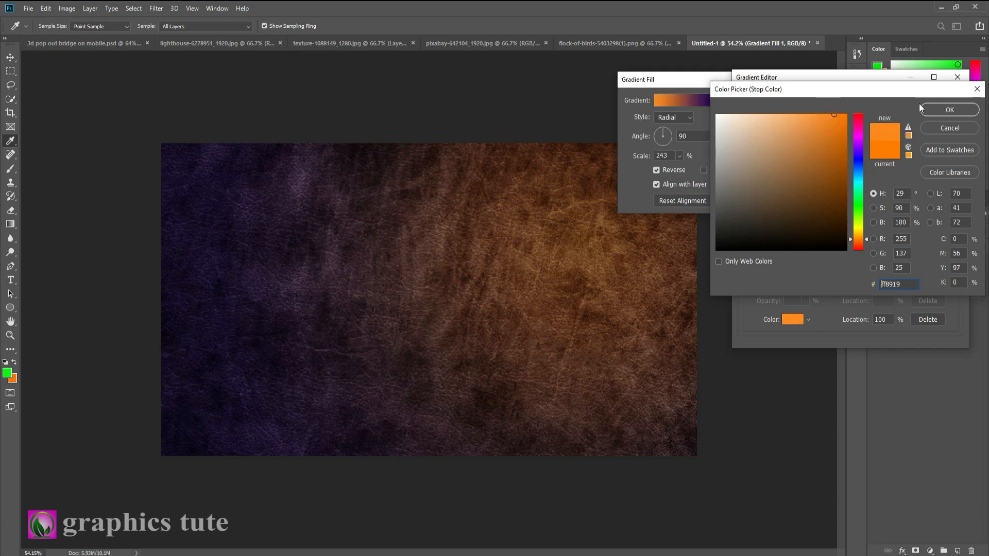
pyautogui.click(954, 110)
# Change the gradient's violet colour stop to 4f07c0, apply the gradient, and compare the image with and without it
pyautogui.click(745, 274)
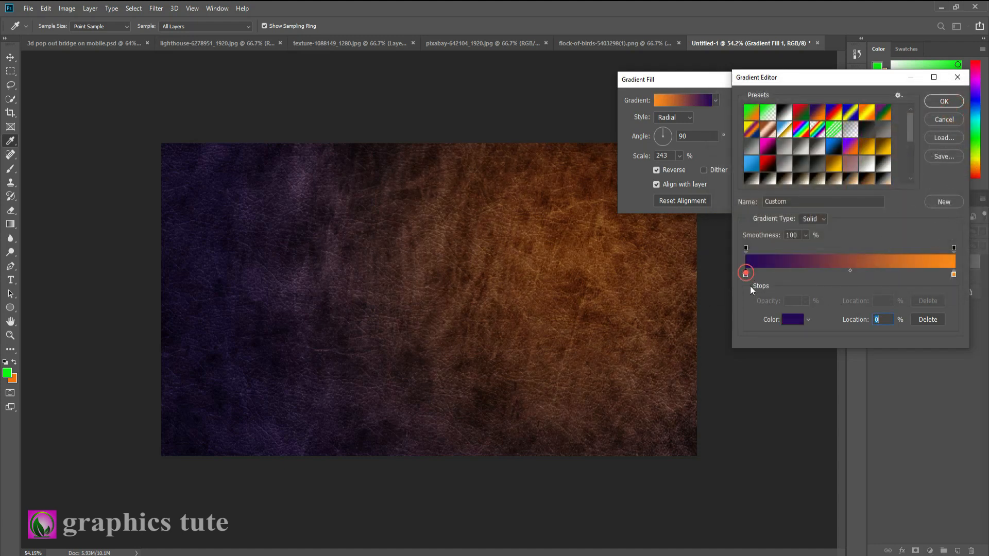
pyautogui.click(793, 319)
pyautogui.moveTo(836, 153); pyautogui.dragTo(842, 148)
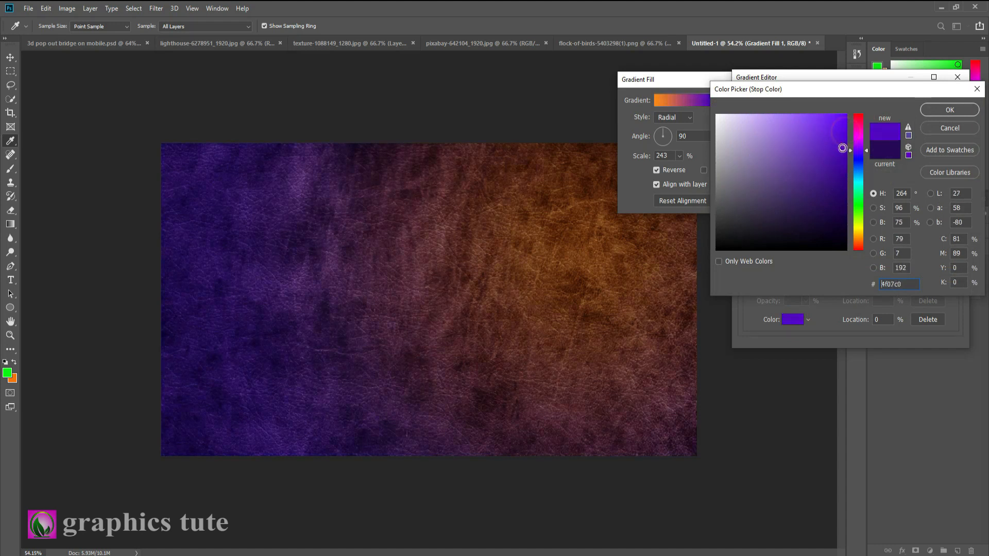
pyautogui.click(940, 110)
pyautogui.click(940, 104)
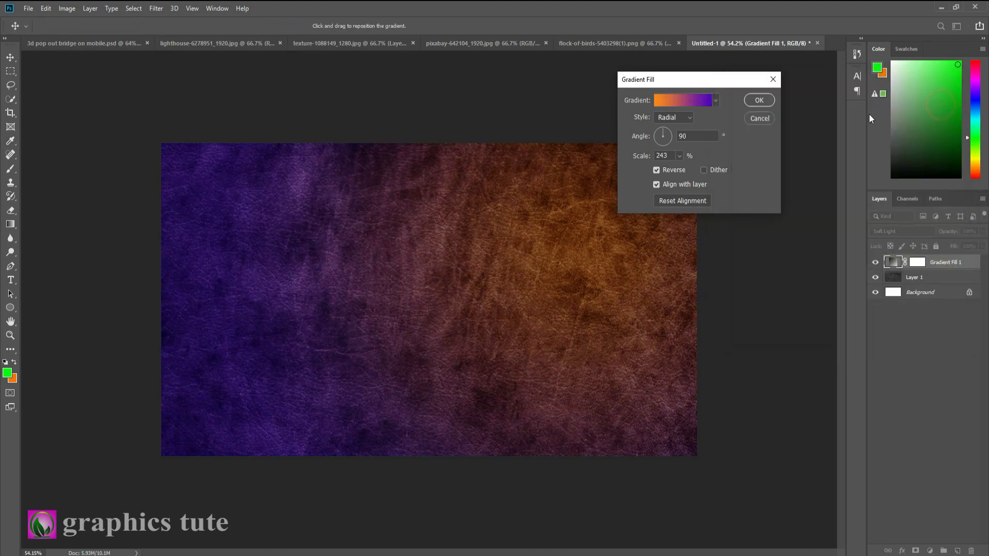
pyautogui.click(758, 101)
pyautogui.click(875, 262)
pyautogui.click(874, 262)
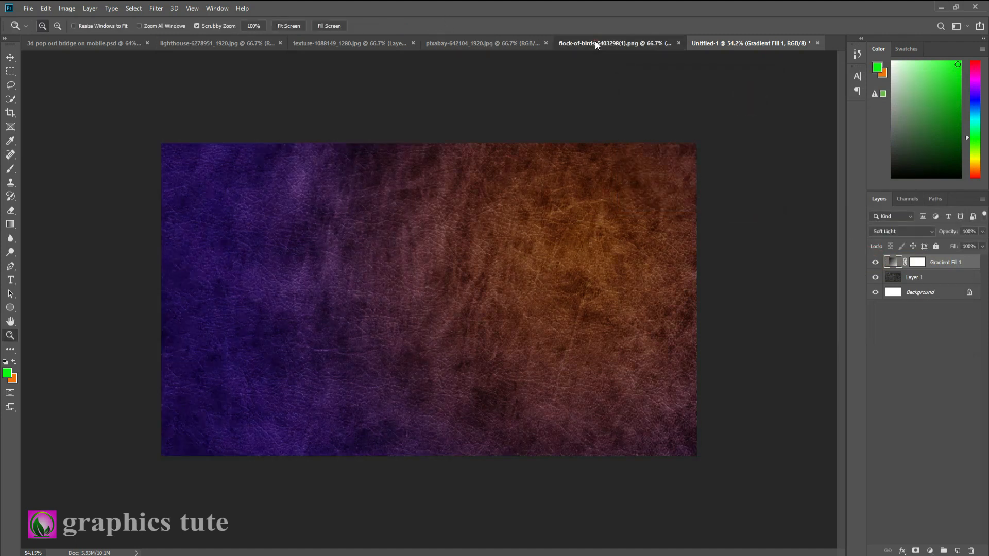
# Unlock the background layer of the phone photo pixabay-642104_1920.jpg
pyautogui.click(595, 43)
pyautogui.click(496, 42)
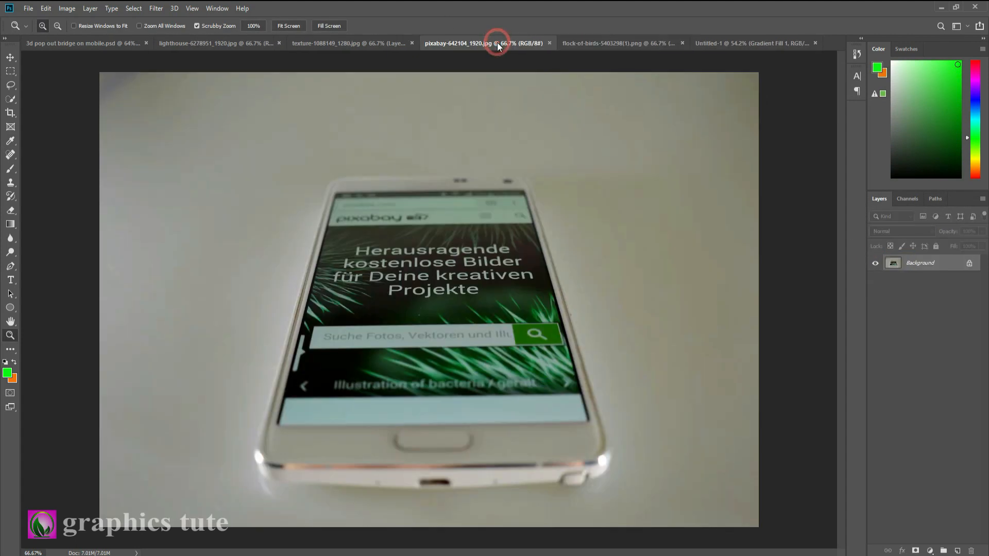
pyautogui.click(967, 264)
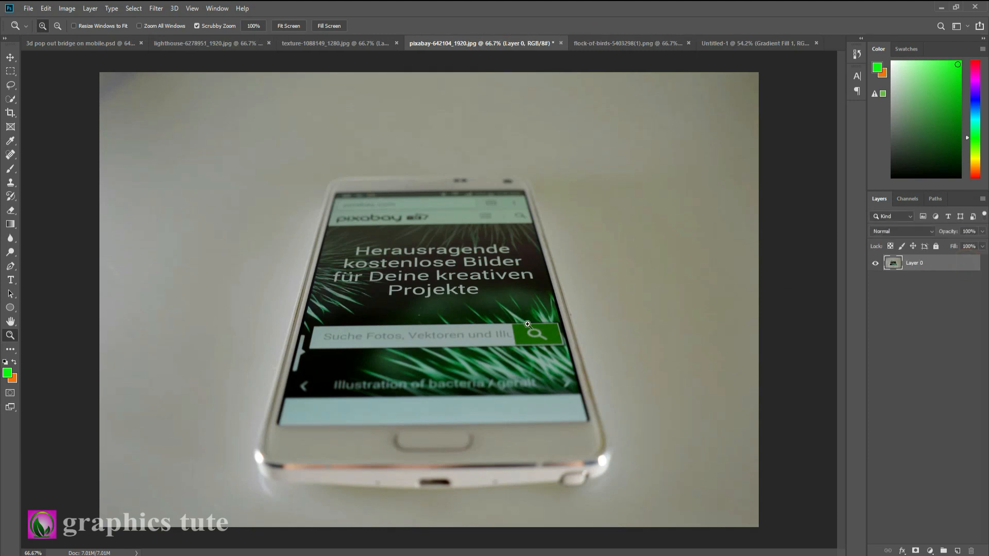
# Trace a closed Pen tool path around the phone's outline, curving it around the rounded corners
pyautogui.moveTo(500, 375); pyautogui.dragTo(530, 385)
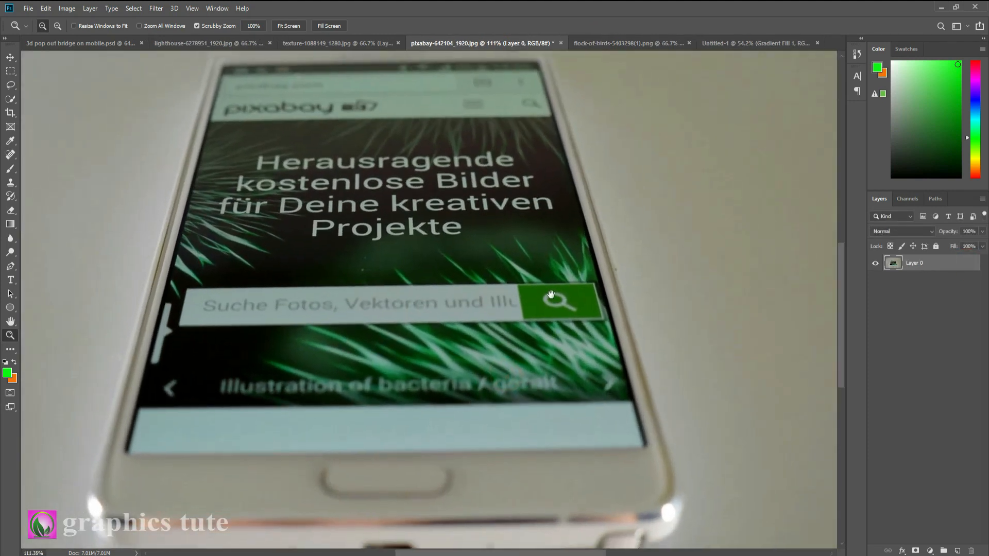
pyautogui.moveTo(469, 405); pyautogui.dragTo(550, 278)
pyautogui.click(550, 278)
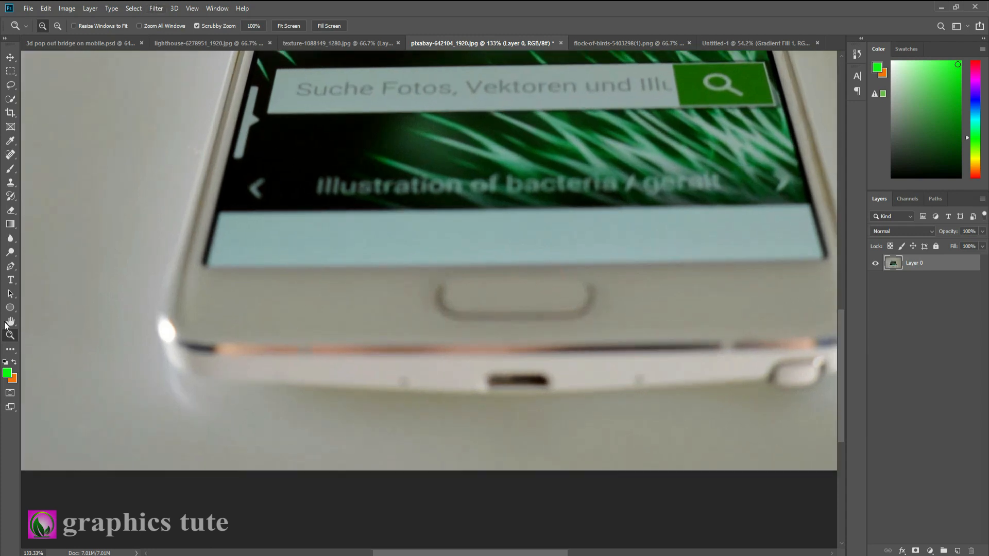
pyautogui.press('p')
pyautogui.click(189, 376)
pyautogui.moveTo(159, 324); pyautogui.dragTo(159, 265)
pyautogui.keyDown('alt'); pyautogui.click(159, 325); pyautogui.keyUp('alt')
pyautogui.click(217, 99)
pyautogui.moveTo(217, 99); pyautogui.dragTo(167, 437)
pyautogui.click(240, 167)
pyautogui.click(251, 128)
pyautogui.moveTo(323, 107); pyautogui.dragTo(390, 119)
pyautogui.keyDown('alt'); pyautogui.click(278, 108); pyautogui.keyUp('alt')
pyautogui.click(576, 102)
pyautogui.moveTo(671, 146); pyautogui.dragTo(535, 179)
pyautogui.keyDown('alt'); pyautogui.click(531, 123); pyautogui.keyUp('alt')
pyautogui.click(609, 374)
pyautogui.moveTo(459, 365); pyautogui.dragTo(402, 45)
pyautogui.click(590, 184)
pyautogui.click(624, 302)
pyautogui.moveTo(585, 372); pyautogui.dragTo(533, 381)
pyautogui.keyDown('alt'); pyautogui.click(585, 373); pyautogui.keyUp('alt')
pyautogui.click(518, 376)
pyautogui.click(306, 387)
pyautogui.moveTo(312, 279); pyautogui.dragTo(621, 251)
pyautogui.click(250, 341)
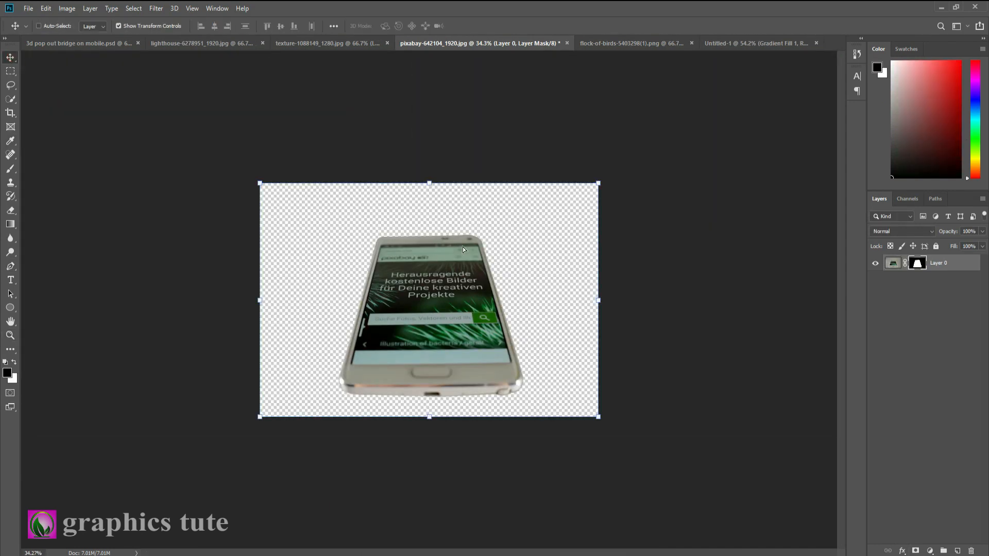
# Bring the masked phone cut-out into the Untitled-1 composite, scale it to 60.64%, and position it at the lower middle of the leather background
pyautogui.moveTo(462, 249); pyautogui.dragTo(443, 320)
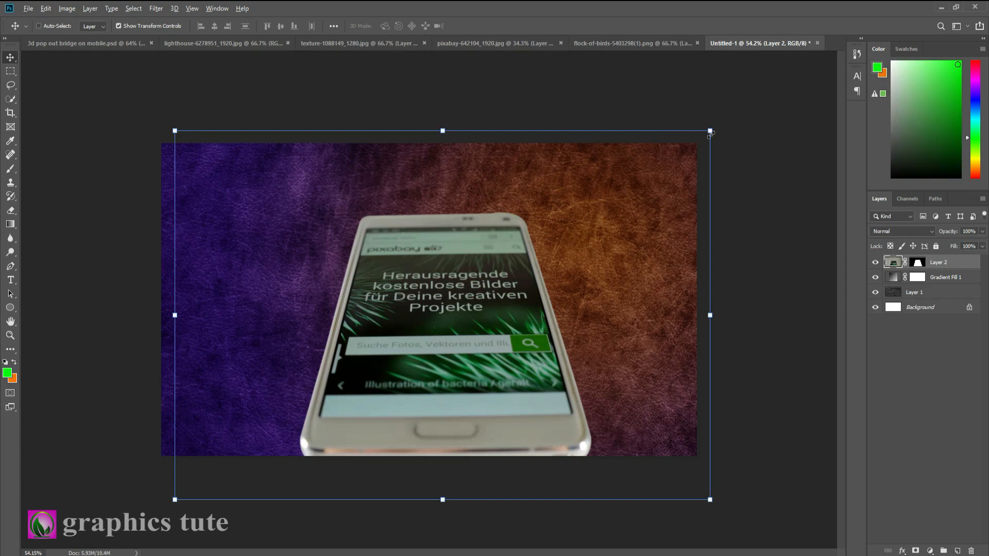
pyautogui.moveTo(701, 140); pyautogui.dragTo(597, 214)
pyautogui.moveTo(488, 309); pyautogui.dragTo(472, 336)
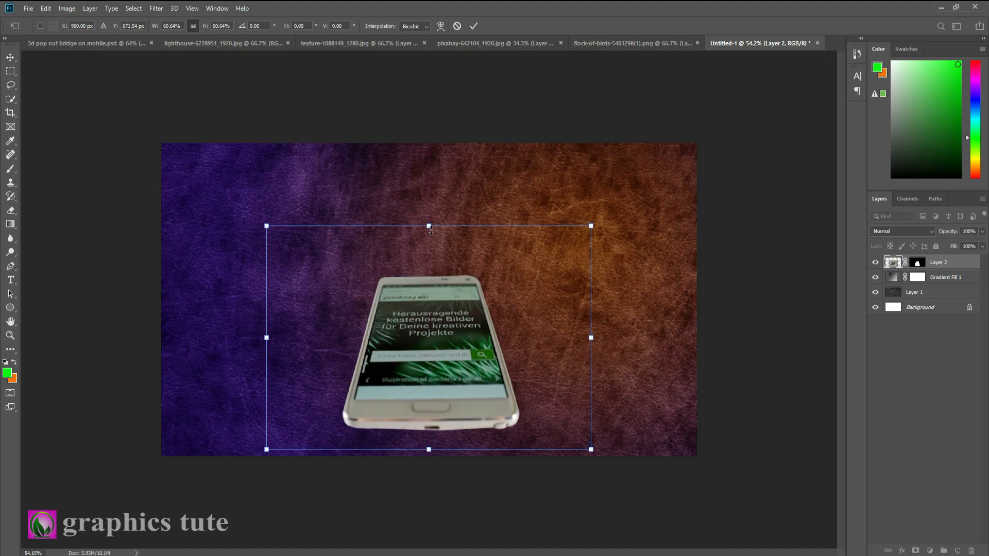
pyautogui.moveTo(429, 226); pyautogui.dragTo(428, 225)
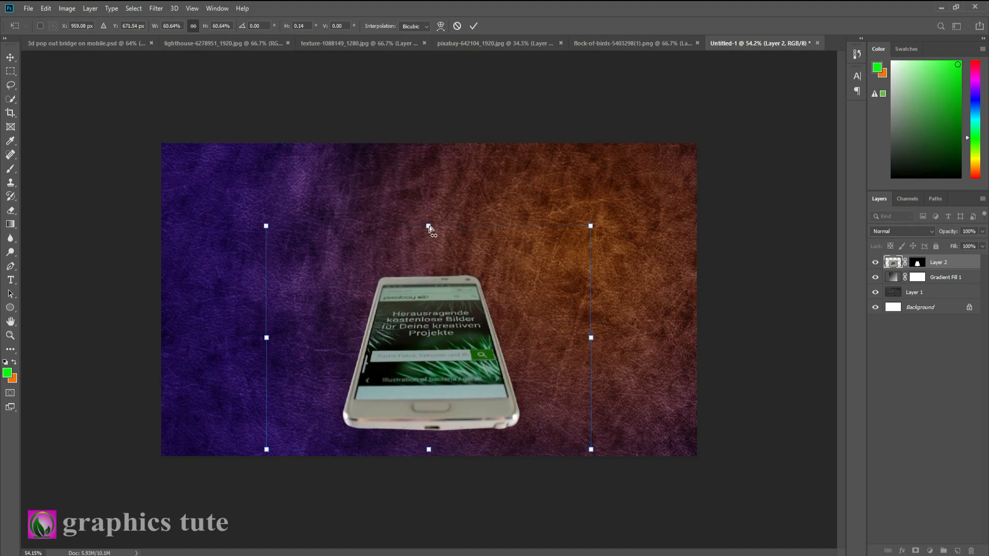
pyautogui.click(473, 26)
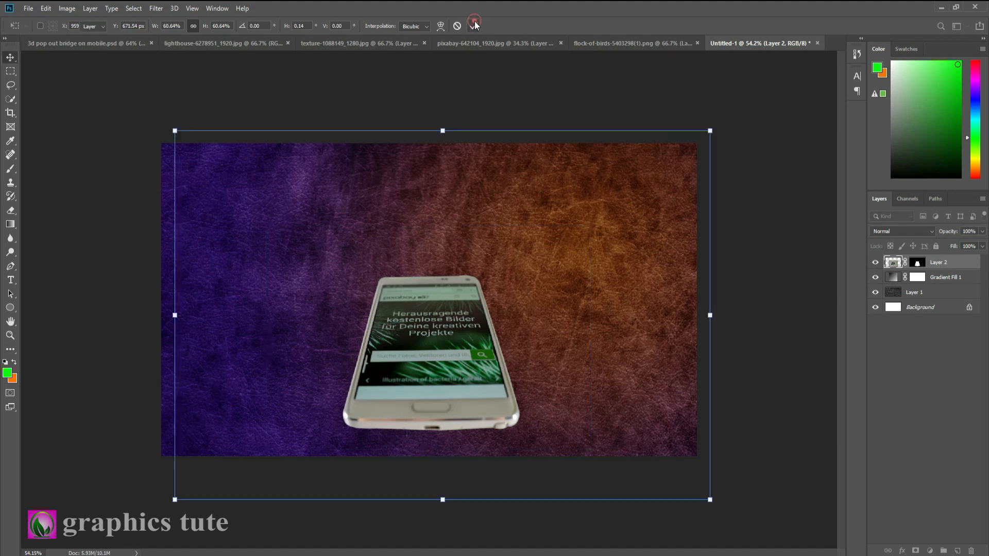
# Transform the phone to look flatter, finishing at 110.83% width and 91.25% height, and shift it slightly left
pyautogui.moveTo(433, 227); pyautogui.dragTo(430, 231)
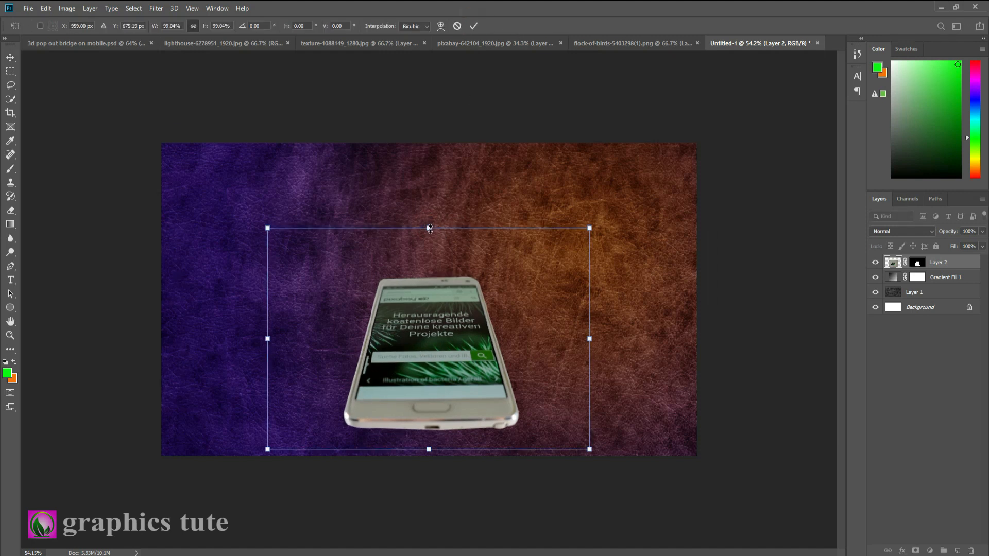
pyautogui.click(473, 26)
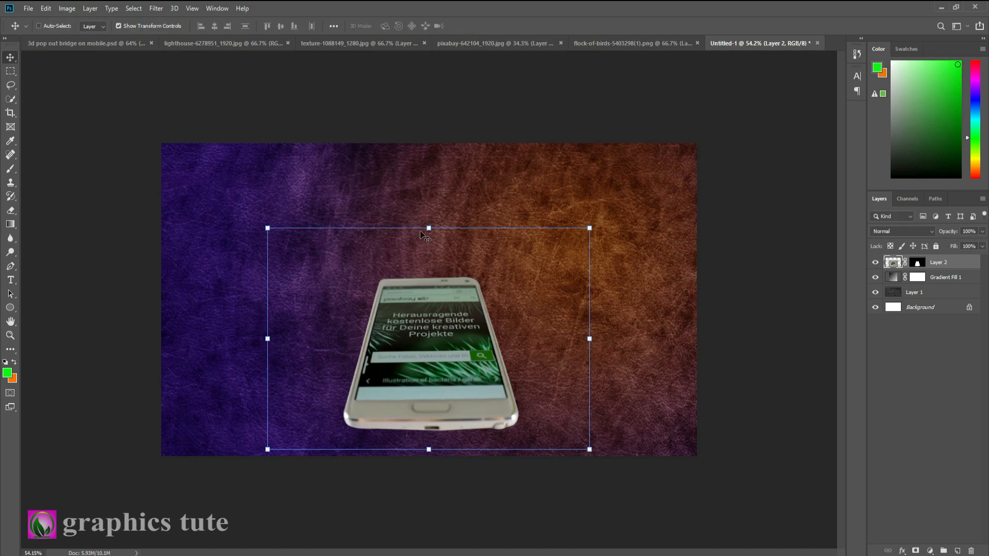
pyautogui.moveTo(429, 229); pyautogui.dragTo(428, 267)
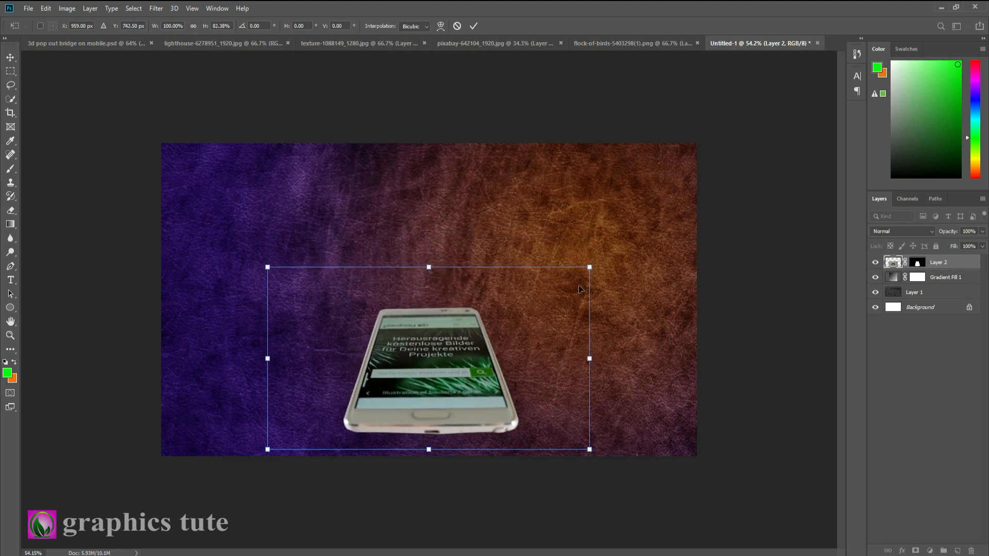
pyautogui.moveTo(589, 266); pyautogui.dragTo(607, 257)
pyautogui.moveTo(461, 340); pyautogui.dragTo(436, 334)
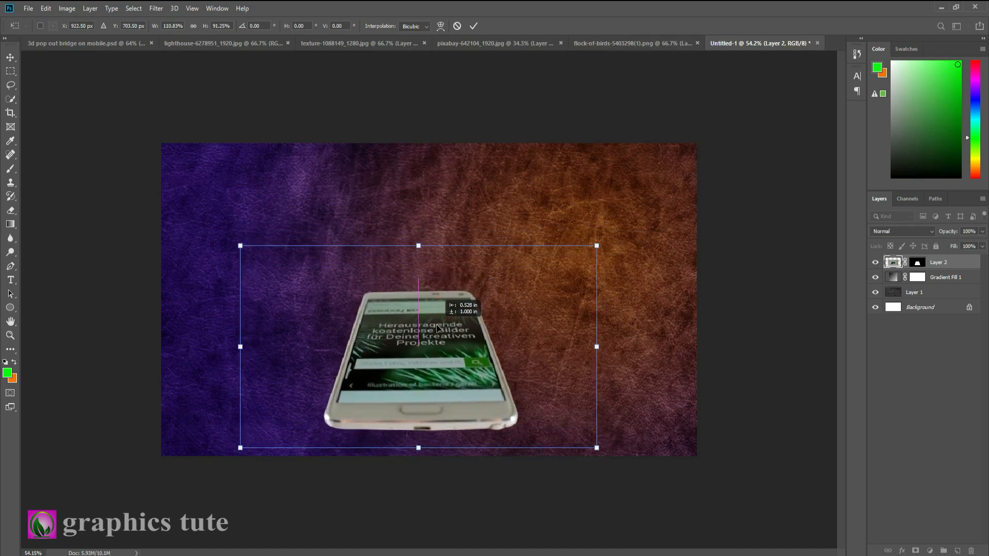
pyautogui.click(474, 27)
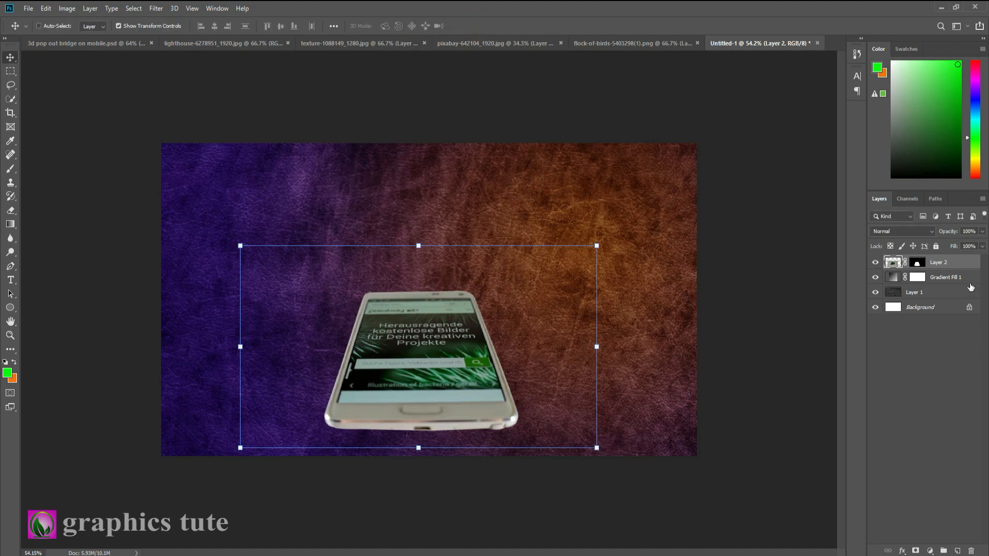
# Add a new layer directly above Gradient Fill 1 and reset the foreground and background colours to default black and white
pyautogui.click(964, 280)
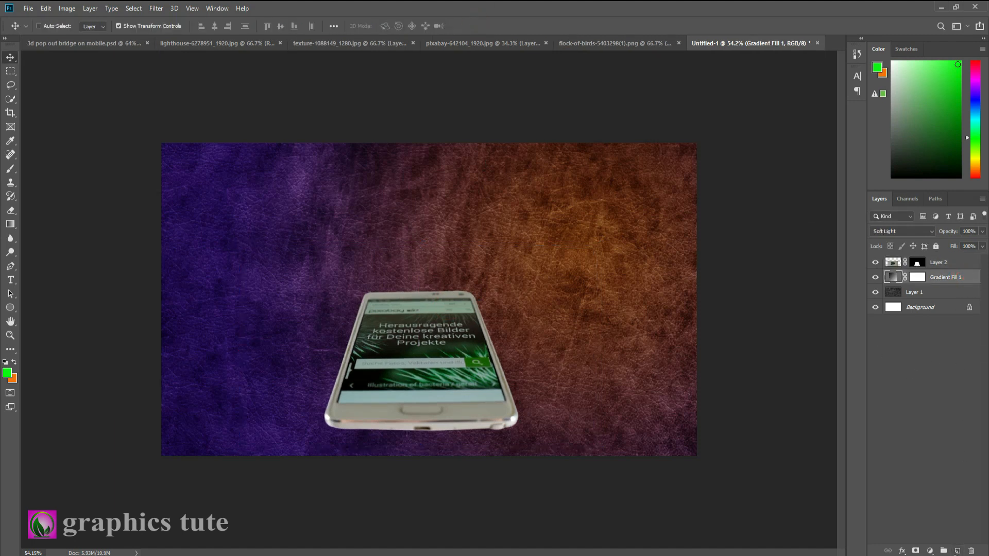
pyautogui.click(958, 550)
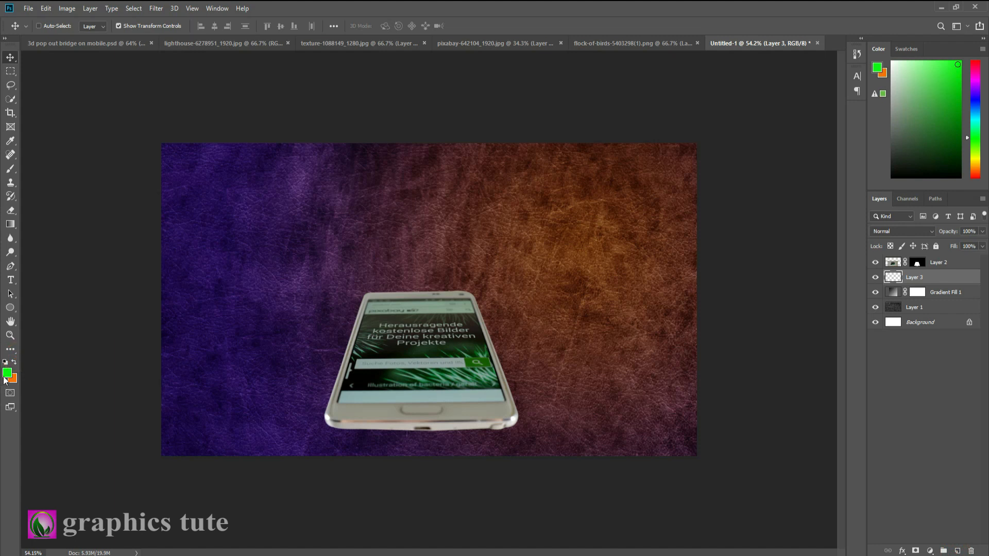
pyautogui.click(5, 363)
# Brush a soft black shadow along the phone's bottom edge on the new layer and lower the layer's opacity to 38%
pyautogui.click(11, 169)
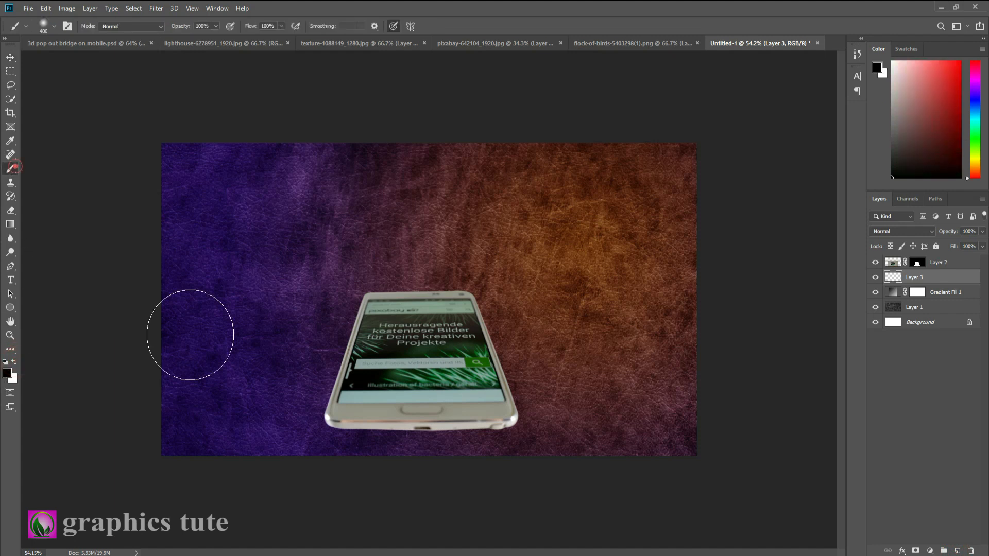
pyautogui.press('[')
pyautogui.press('[')
pyautogui.press('[')
pyautogui.press('[')
pyautogui.press('[')
pyautogui.press('[')
pyautogui.press('[')
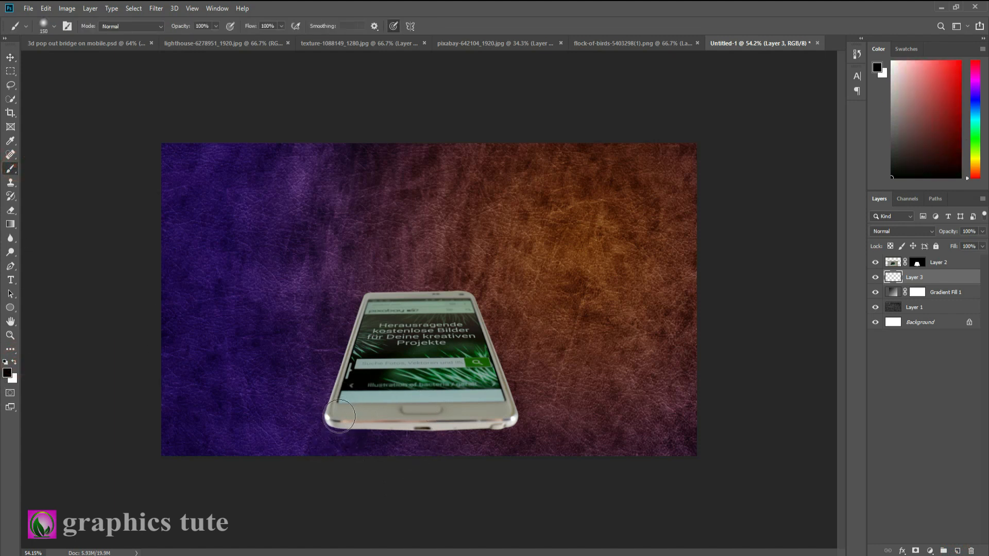
pyautogui.moveTo(339, 421); pyautogui.dragTo(491, 424)
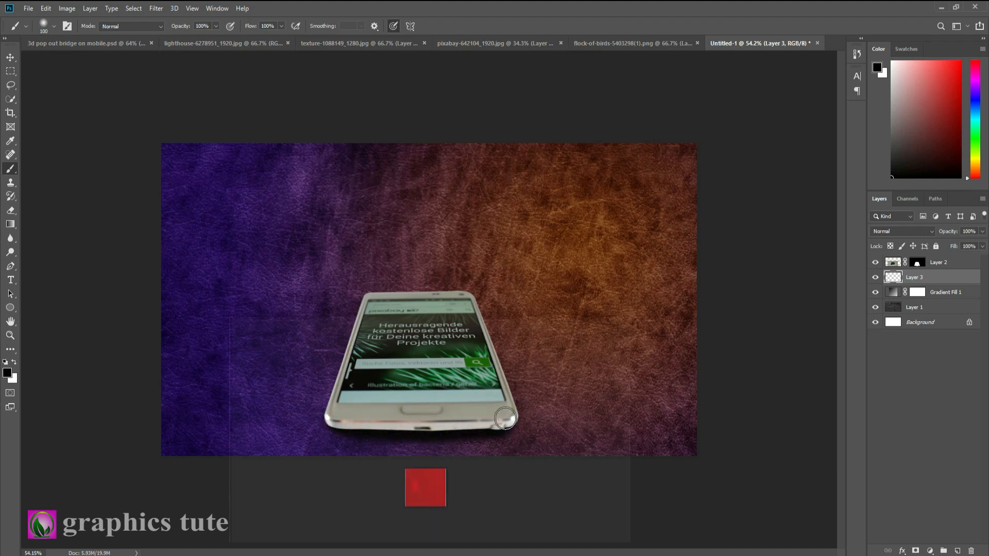
pyautogui.moveTo(955, 233); pyautogui.dragTo(921, 236)
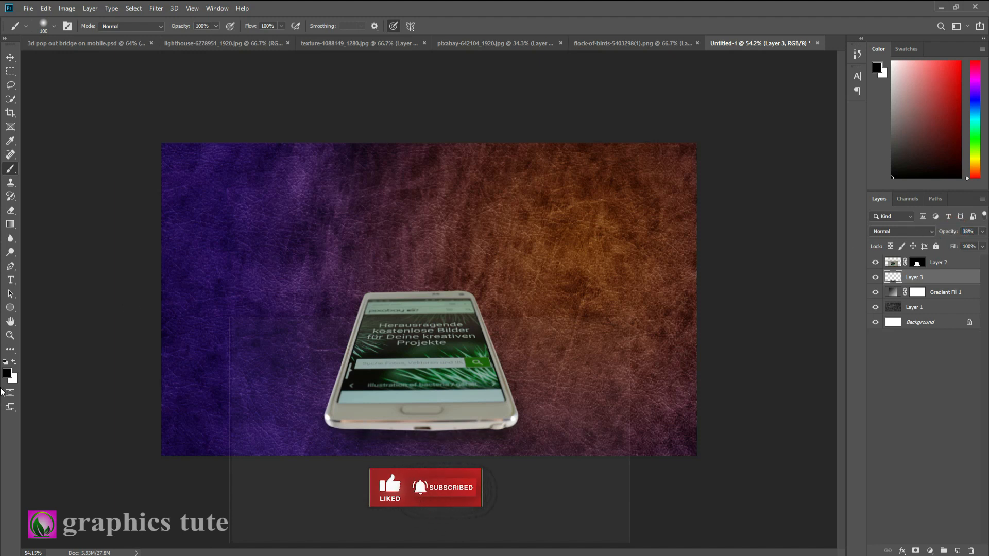
# Trace a closed Pen tool path around the phone's display area and convert it to a selection
pyautogui.click(10, 336)
pyautogui.moveTo(419, 328); pyautogui.dragTo(456, 377)
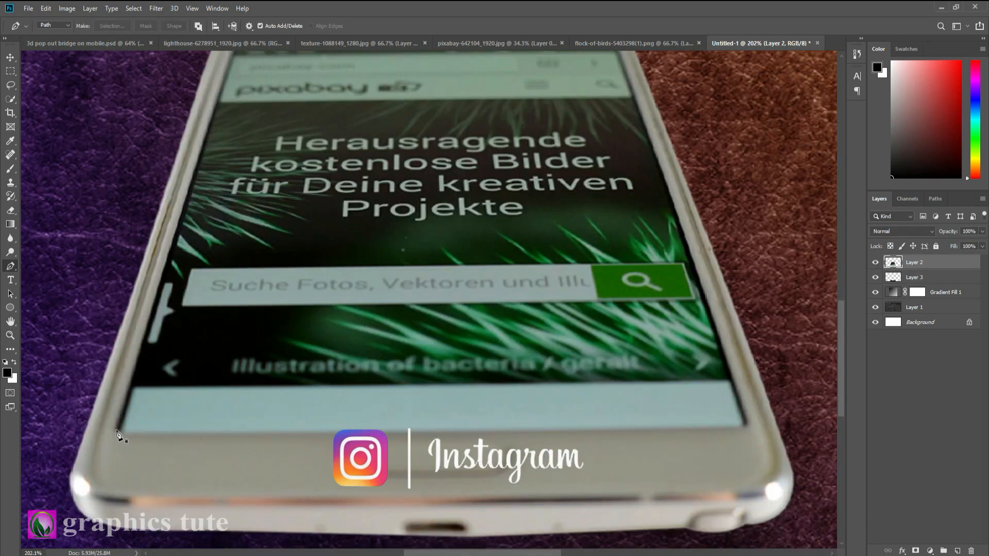
pyautogui.click(116, 430)
pyautogui.click(181, 214)
pyautogui.moveTo(223, 185); pyautogui.dragTo(242, 330)
pyautogui.click(252, 192)
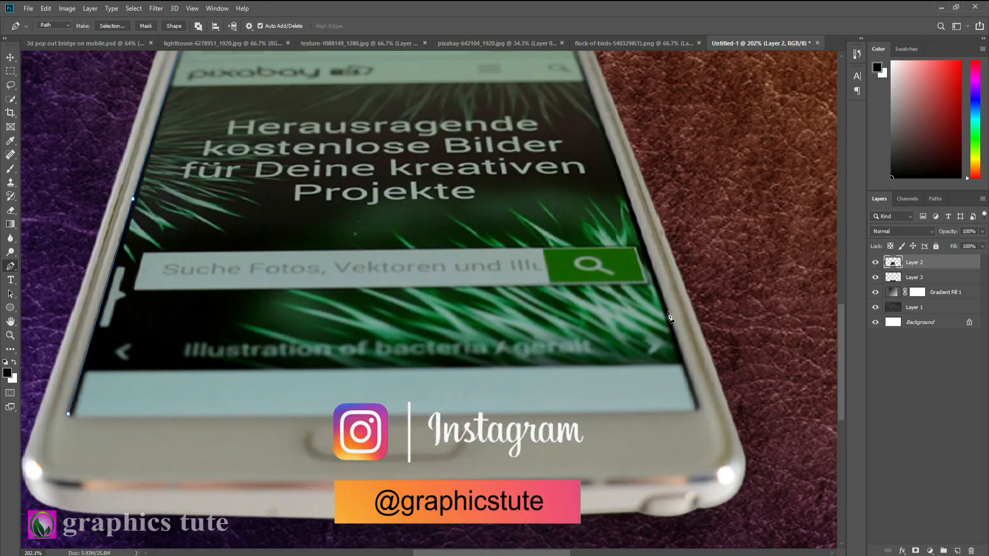
pyautogui.rightClick(313, 99)
pyautogui.click(350, 131)
pyautogui.click(547, 156)
# Copy the selected phone display area onto its own layer
pyautogui.click(10, 85)
pyautogui.rightClick(291, 110)
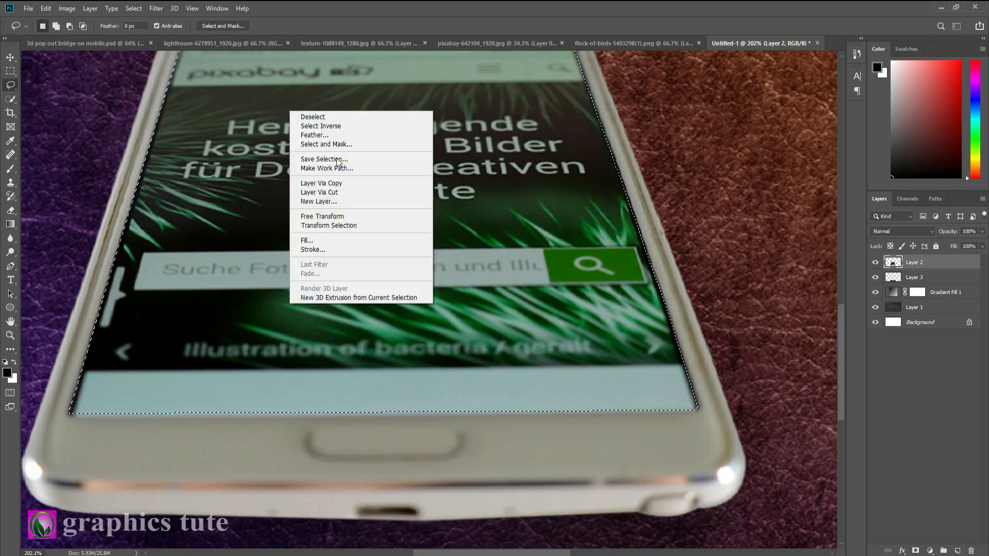
pyautogui.click(320, 182)
# Unlock the background layer of lighthouse-6278951_1920.jpg and place the photo in the Untitled-1 composite
pyautogui.click(11, 335)
pyautogui.moveTo(432, 395); pyautogui.dragTo(329, 395)
pyautogui.click(11, 57)
pyautogui.click(196, 45)
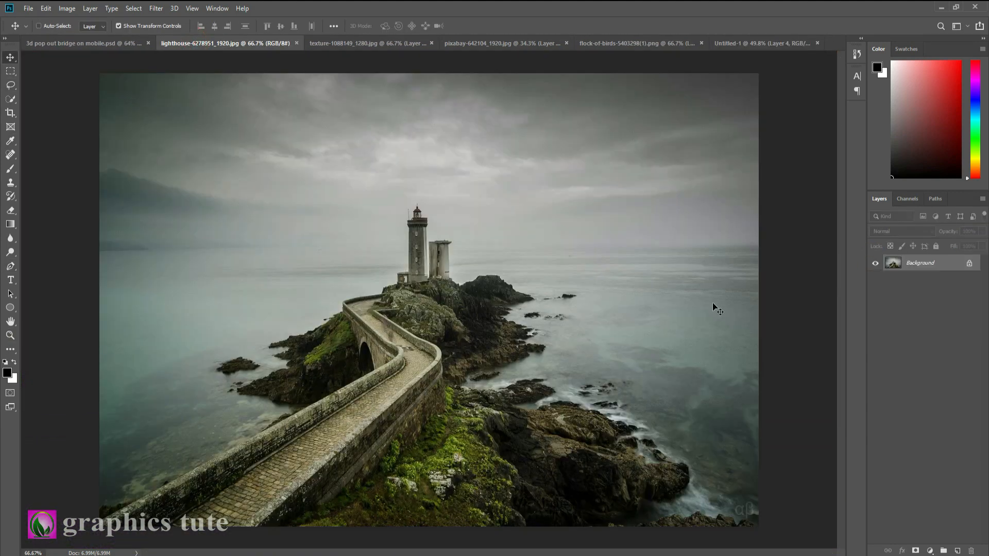
pyautogui.click(968, 264)
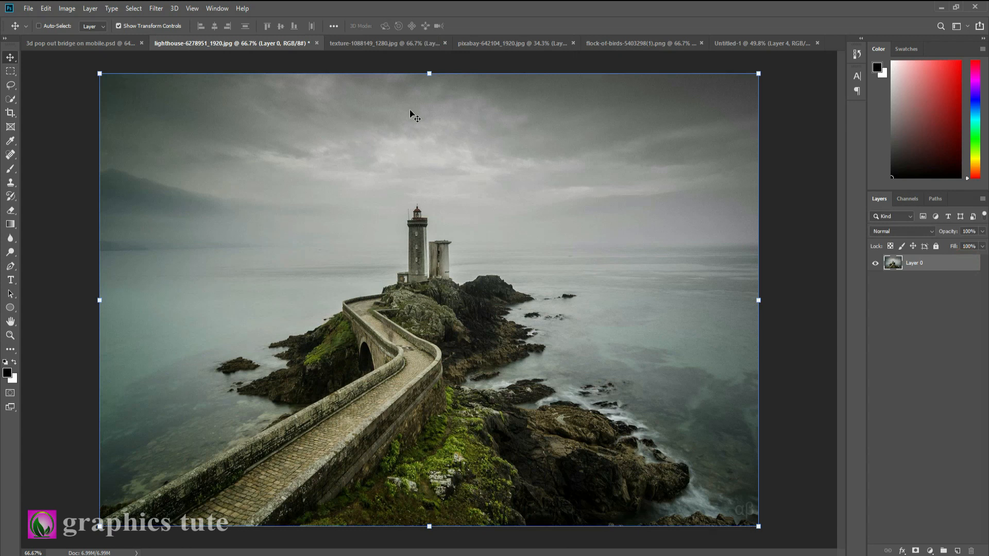
pyautogui.moveTo(404, 127); pyautogui.dragTo(443, 336)
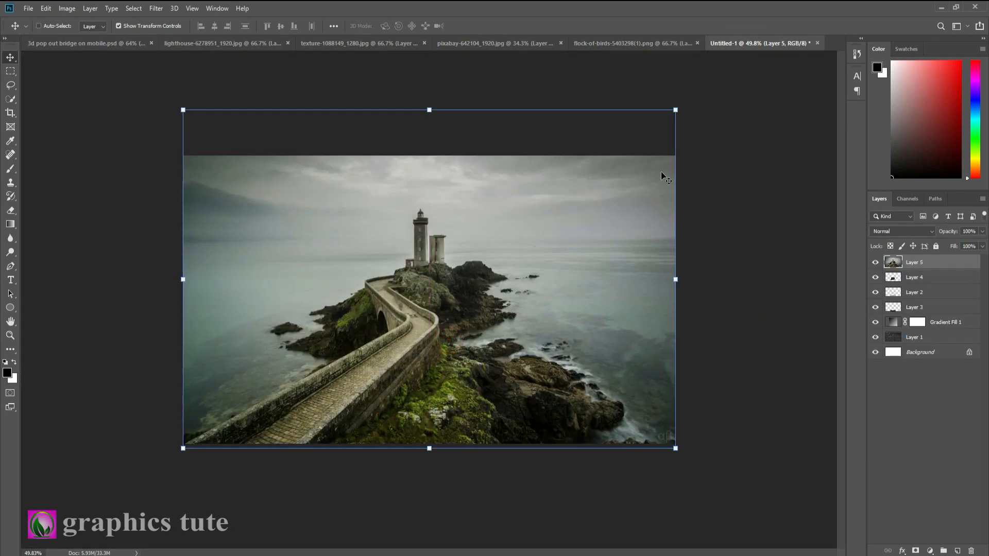
# Scale the lighthouse photo to 87.04% and position it with its lower-left corner over the phone's lower-left area
pyautogui.moveTo(676, 111); pyautogui.dragTo(608, 155)
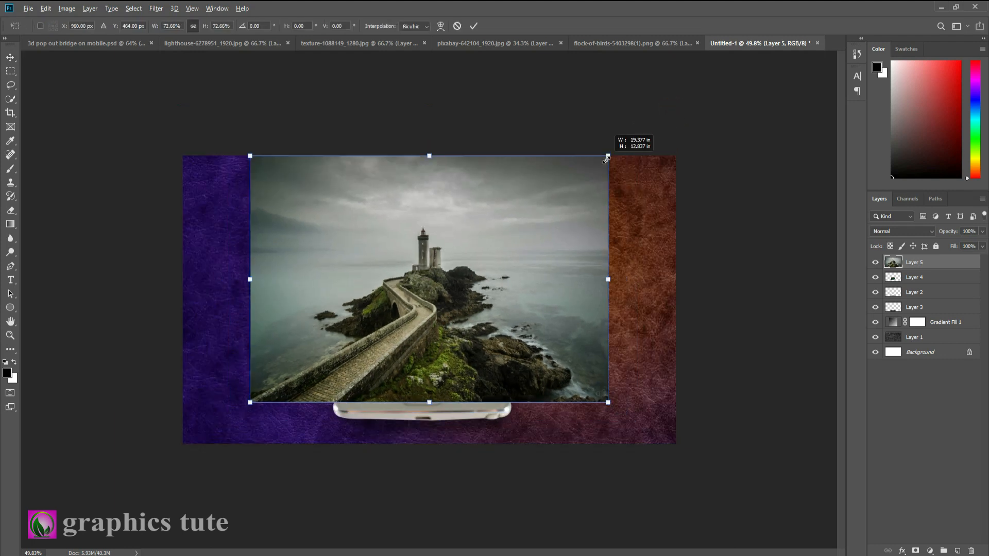
pyautogui.moveTo(556, 259); pyautogui.dragTo(642, 251)
pyautogui.moveTo(693, 151); pyautogui.dragTo(723, 122)
pyautogui.moveTo(554, 271); pyautogui.dragTo(605, 239)
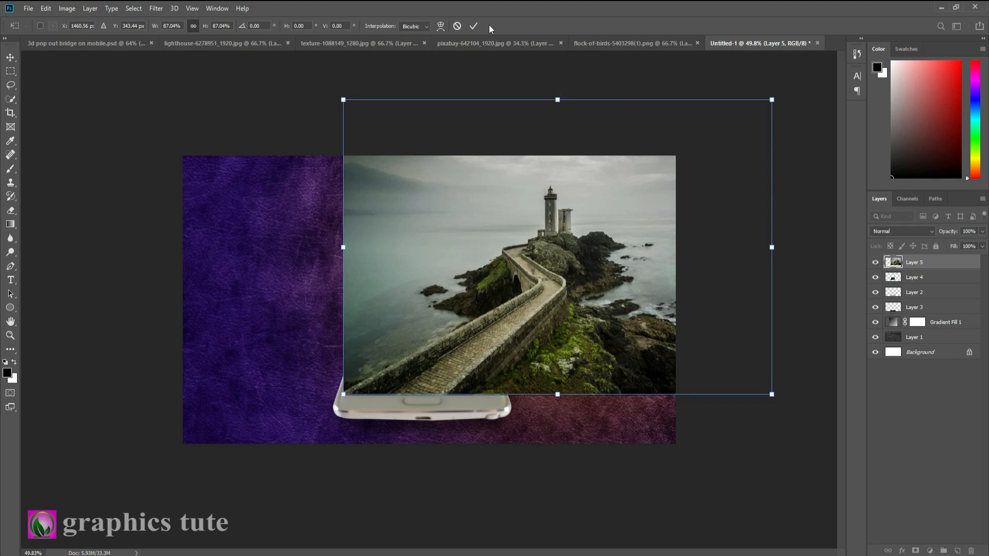
pyautogui.click(475, 26)
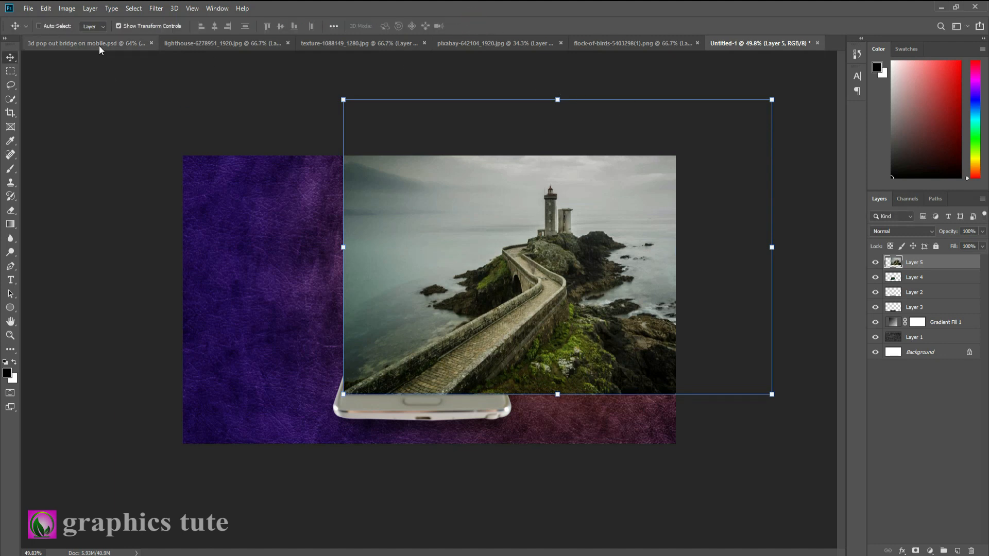
# Check the finished 3d pop out bridge on mobile.psd, enlarge the lighthouse photo to 119.80%, and move it up and right
pyautogui.click(99, 45)
pyautogui.click(757, 44)
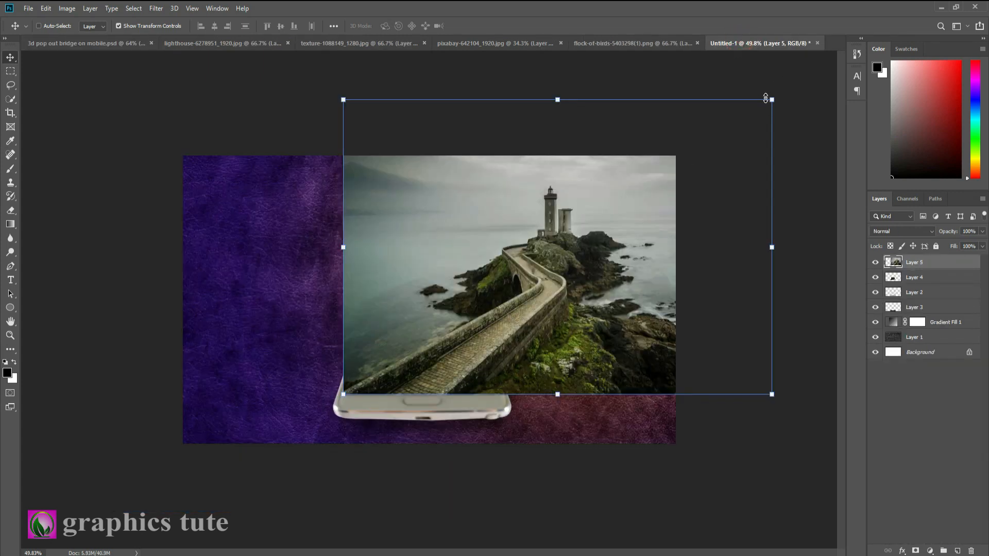
pyautogui.moveTo(770, 100); pyautogui.dragTo(813, 67)
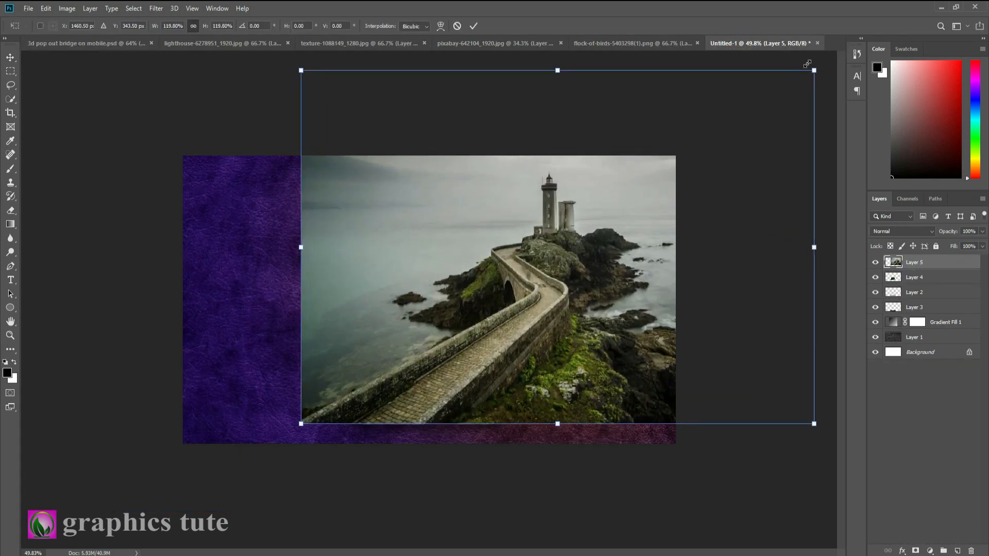
pyautogui.moveTo(586, 238); pyautogui.dragTo(619, 219)
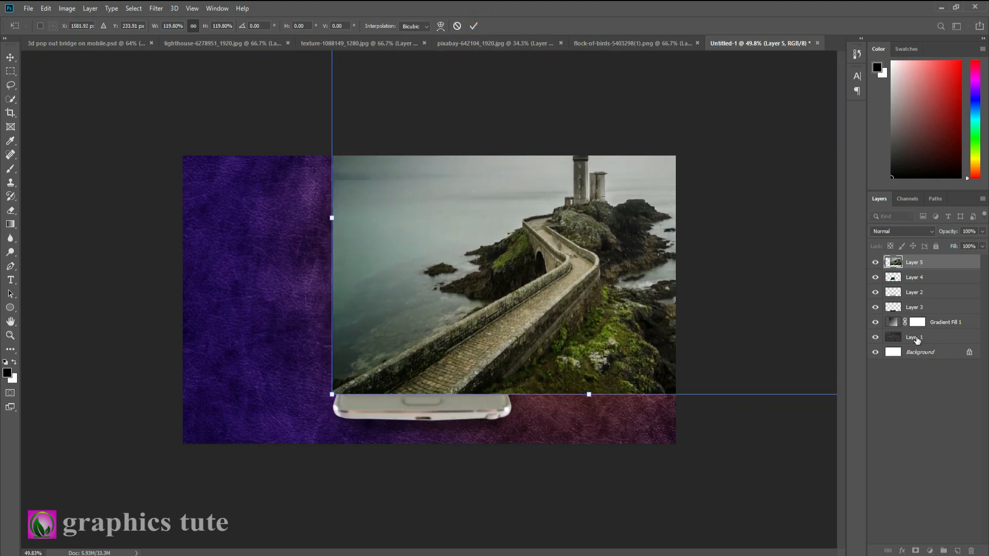
# Extend the canvas upward with the Crop tool so the whole lighthouse tower fits inside the image
pyautogui.click(916, 338)
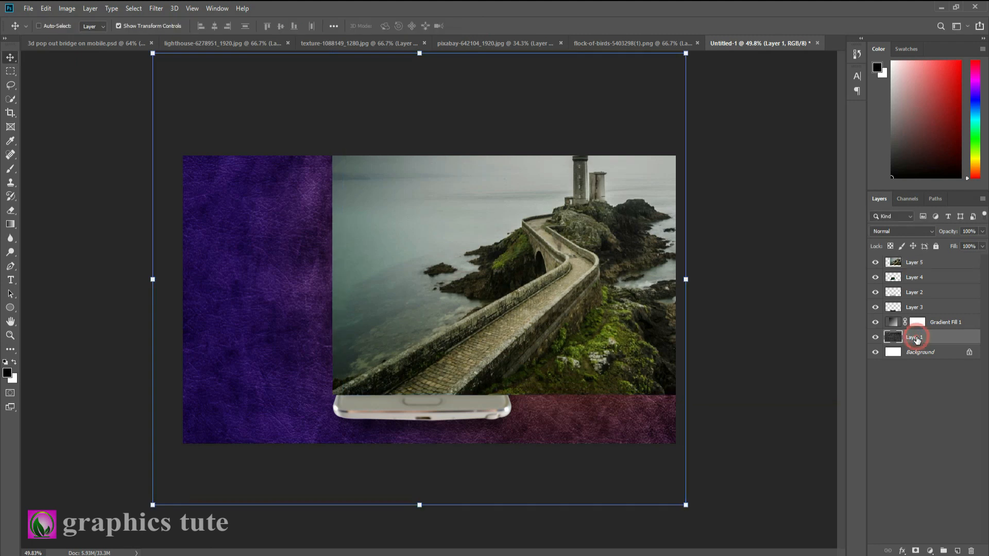
pyautogui.click(10, 336)
pyautogui.moveTo(411, 300); pyautogui.dragTo(390, 267)
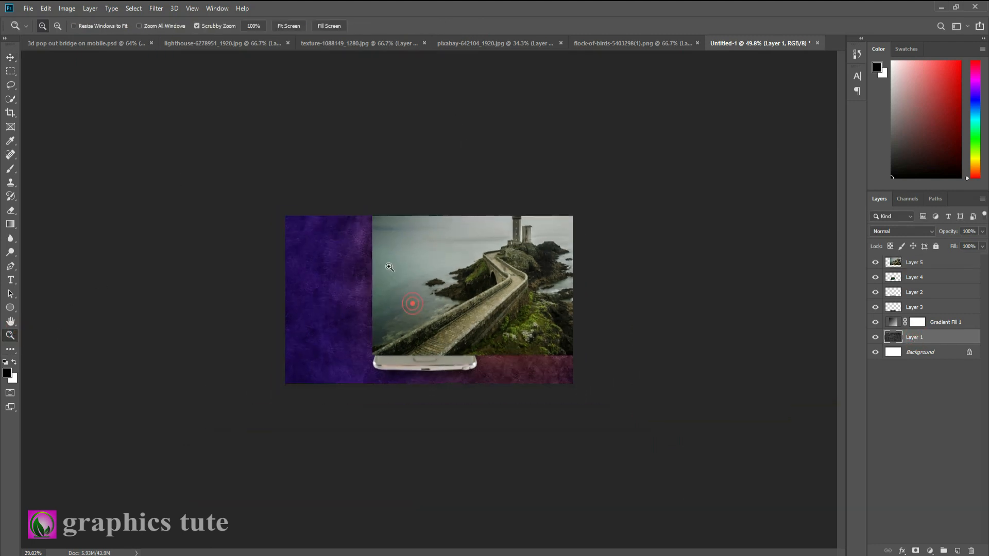
pyautogui.click(16, 116)
pyautogui.moveTo(430, 203); pyautogui.dragTo(429, 202)
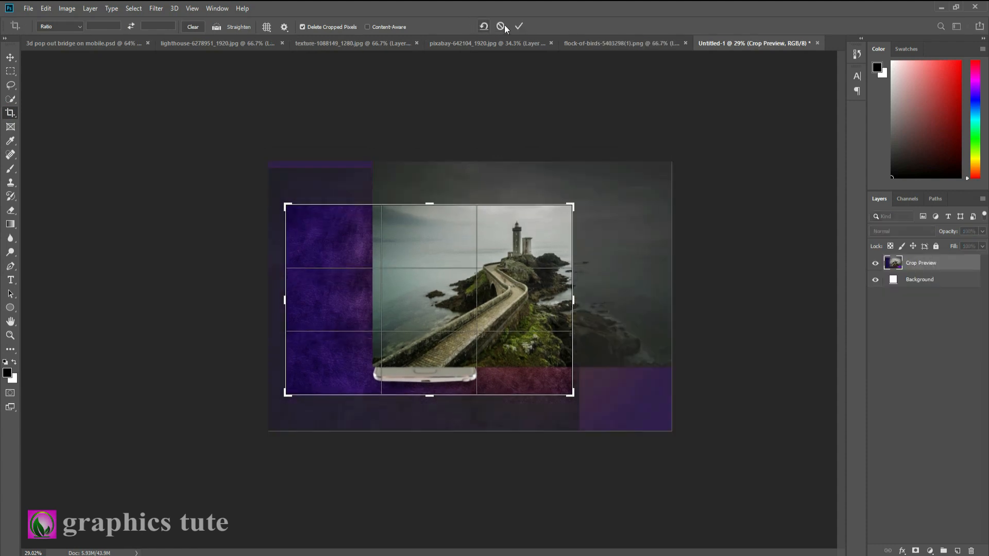
pyautogui.click(519, 28)
pyautogui.press('z')
pyautogui.moveTo(430, 299); pyautogui.dragTo(505, 300)
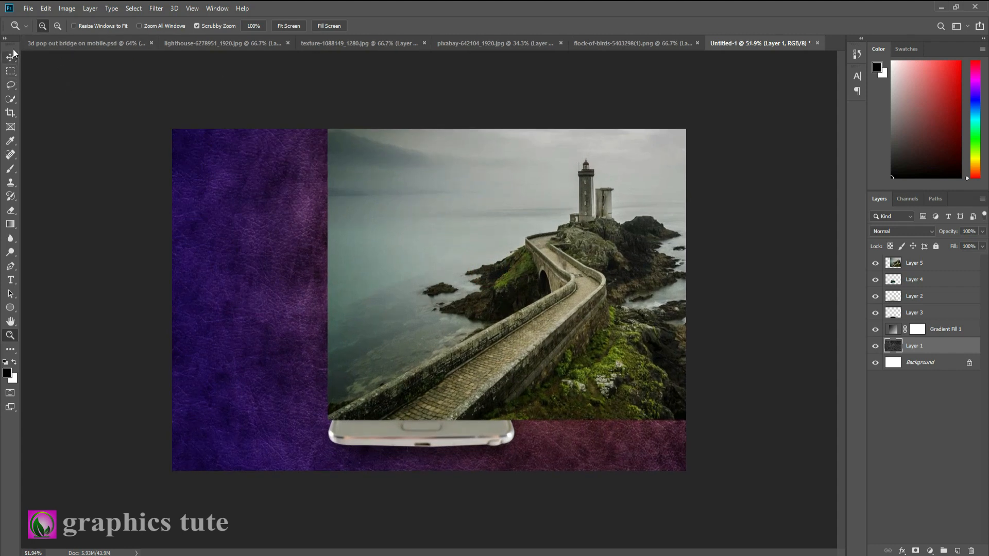
# Check the image with the lighthouse photo hidden and shown, and stretch the photo slightly wider past the canvas's right edge
pyautogui.moveTo(13, 46); pyautogui.dragTo(15, 46)
pyautogui.click(875, 264)
pyautogui.click(875, 263)
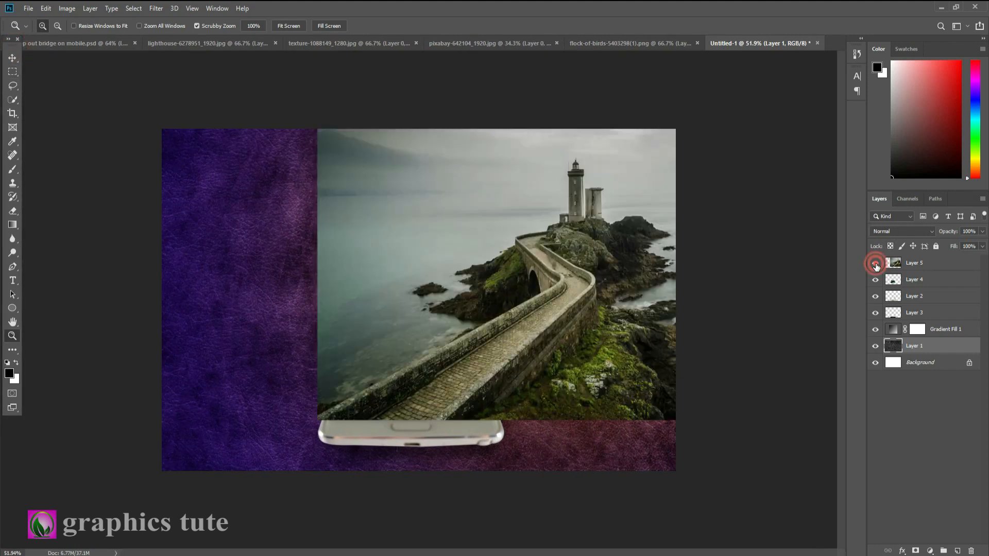
pyautogui.click(13, 58)
pyautogui.click(910, 264)
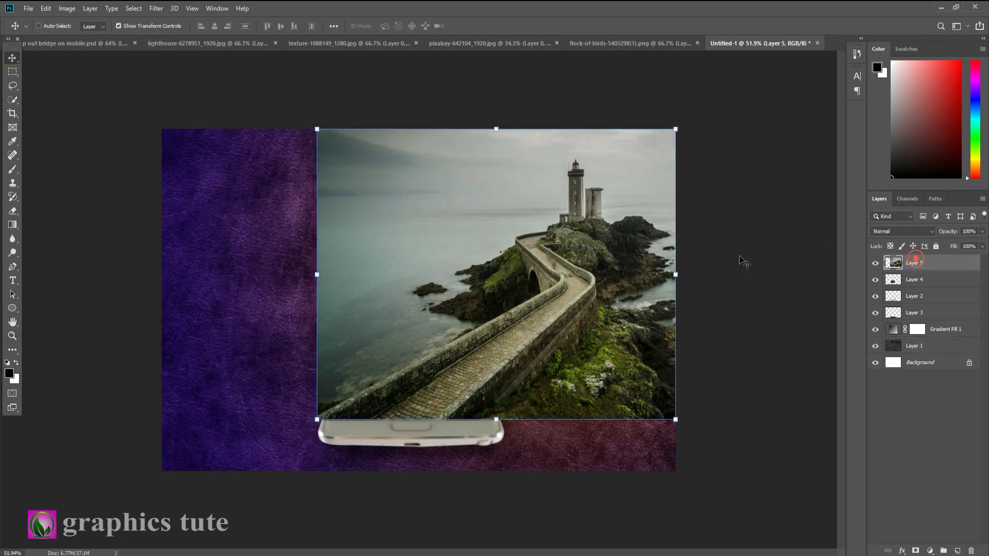
pyautogui.moveTo(529, 292); pyautogui.dragTo(530, 294)
pyautogui.moveTo(676, 129); pyautogui.dragTo(685, 128)
pyautogui.click(472, 26)
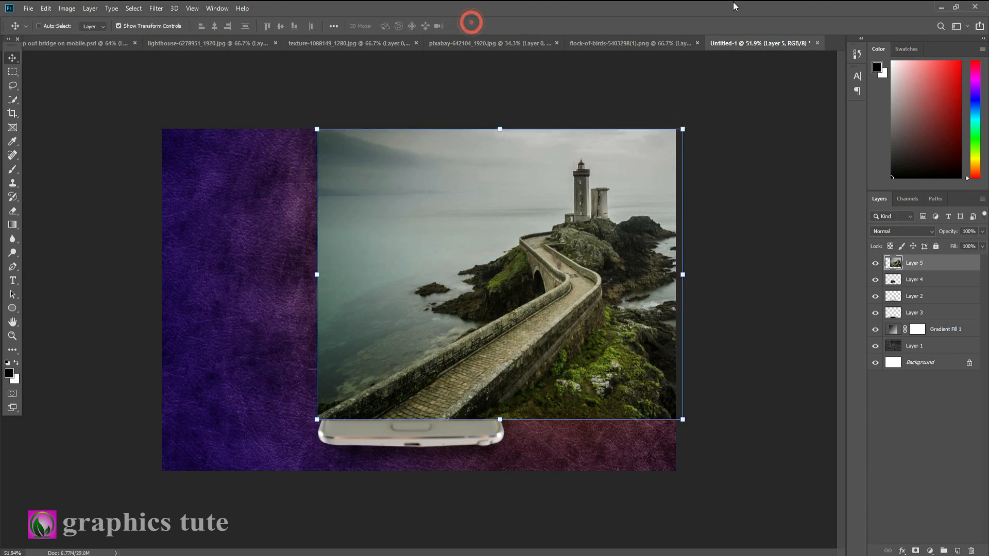
# Clip the lighthouse photo (Layer 5) to the phone screen shape beneath it and duplicate the photo layer
pyautogui.click(925, 263)
pyautogui.rightClick(951, 265)
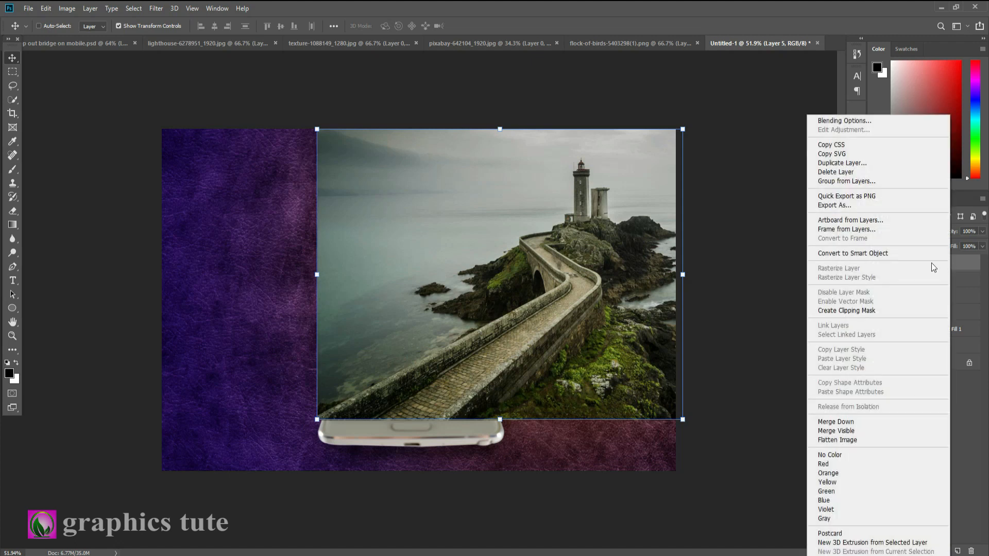
pyautogui.click(855, 310)
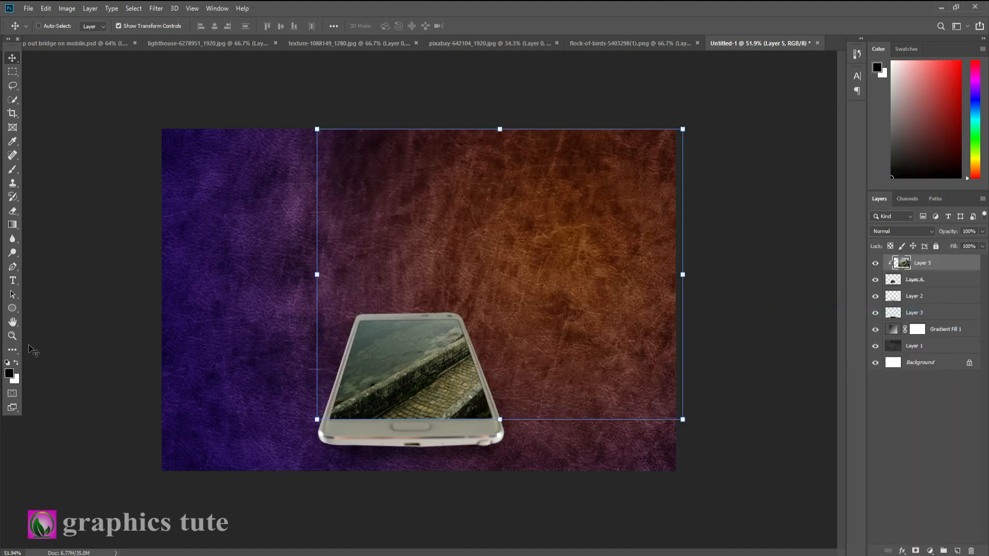
pyautogui.click(12, 336)
pyautogui.moveTo(518, 335); pyautogui.dragTo(698, 343)
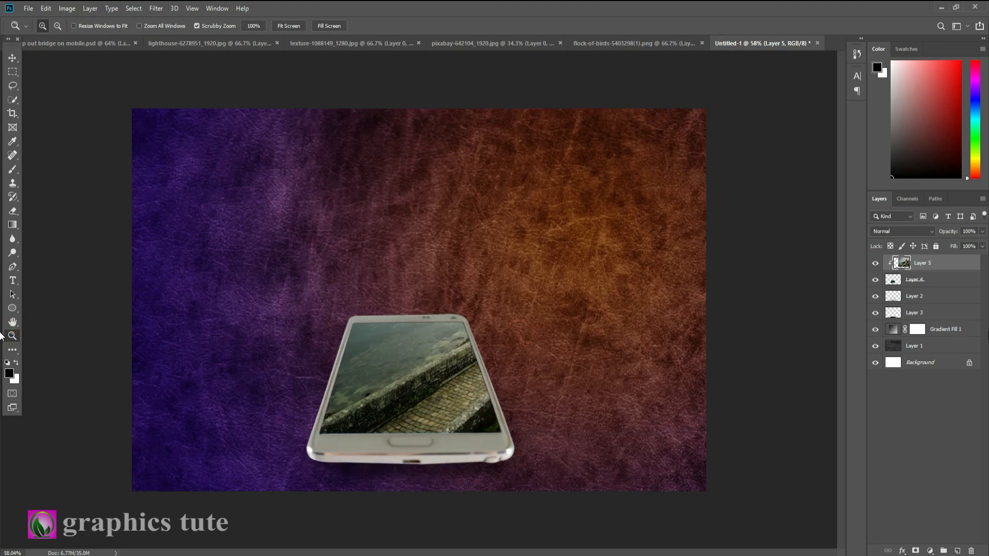
pyautogui.hotkey('ctrl', 'j')
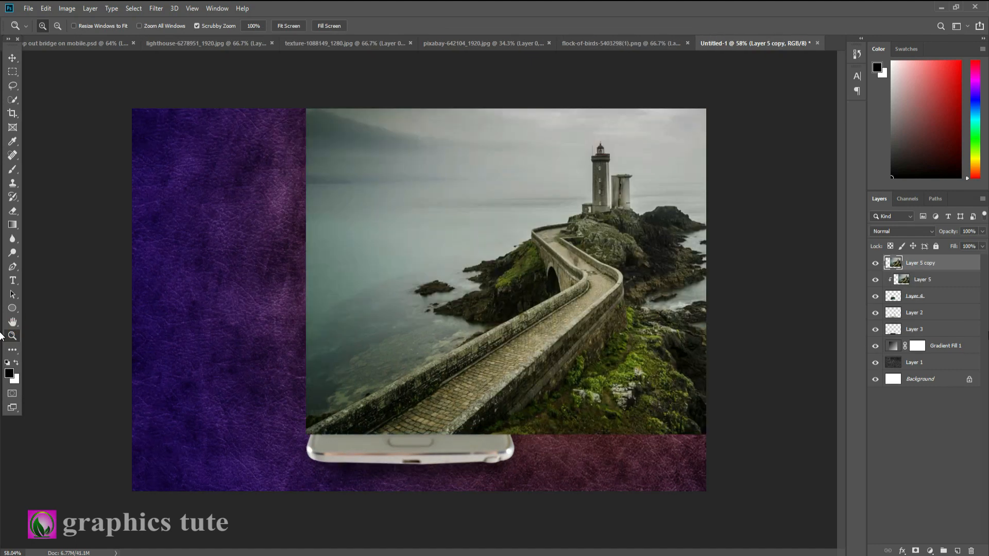
# Start a Pen path at the copied photo's lower-left corner, following the bridge's outer wall and the lower shoreline of the left rocks
pyautogui.moveTo(547, 315); pyautogui.dragTo(593, 320)
pyautogui.moveTo(456, 365); pyautogui.dragTo(424, 239)
pyautogui.click(12, 267)
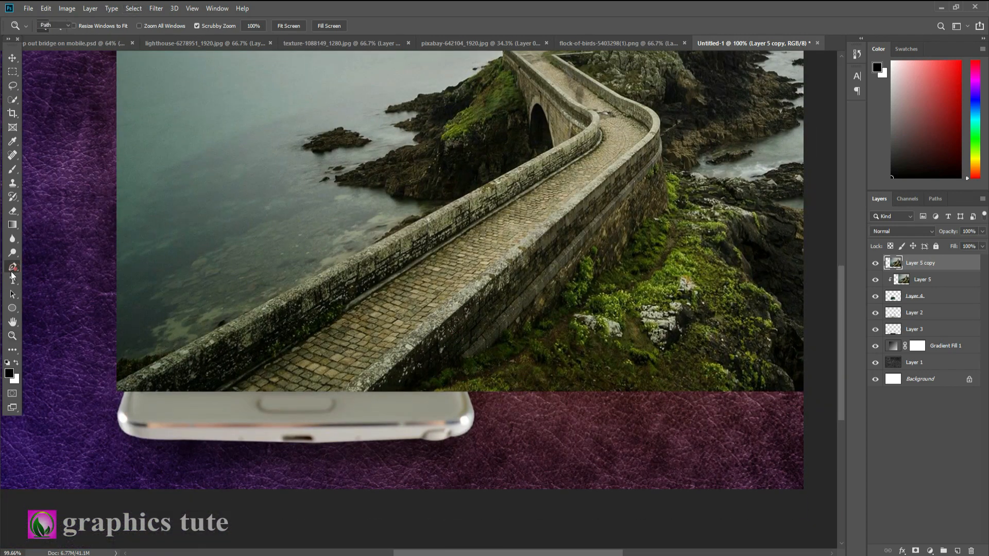
pyautogui.click(116, 383)
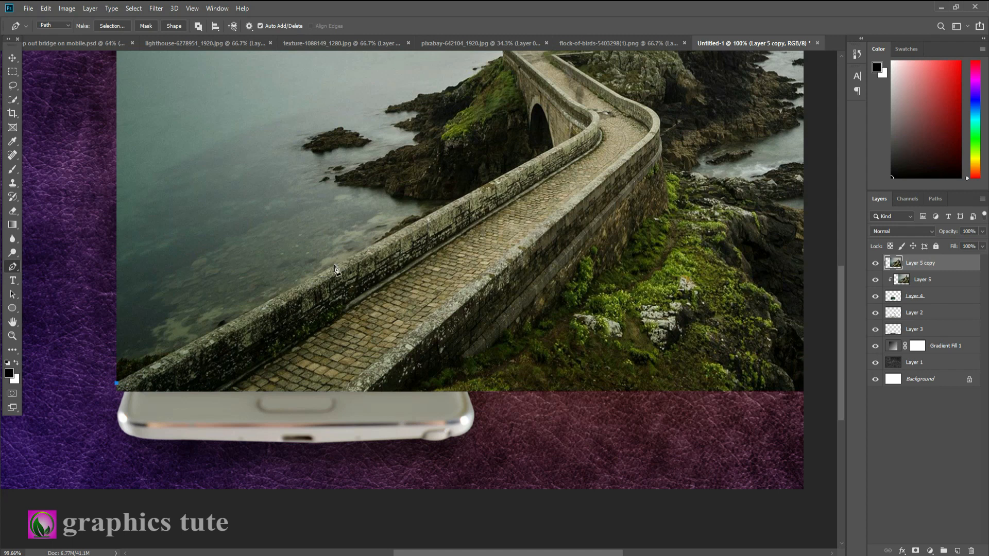
pyautogui.click(418, 218)
pyautogui.moveTo(478, 172); pyautogui.dragTo(467, 330)
pyautogui.click(409, 366)
pyautogui.click(400, 362)
pyautogui.click(390, 359)
pyautogui.click(379, 351)
pyautogui.click(366, 347)
pyautogui.click(348, 345)
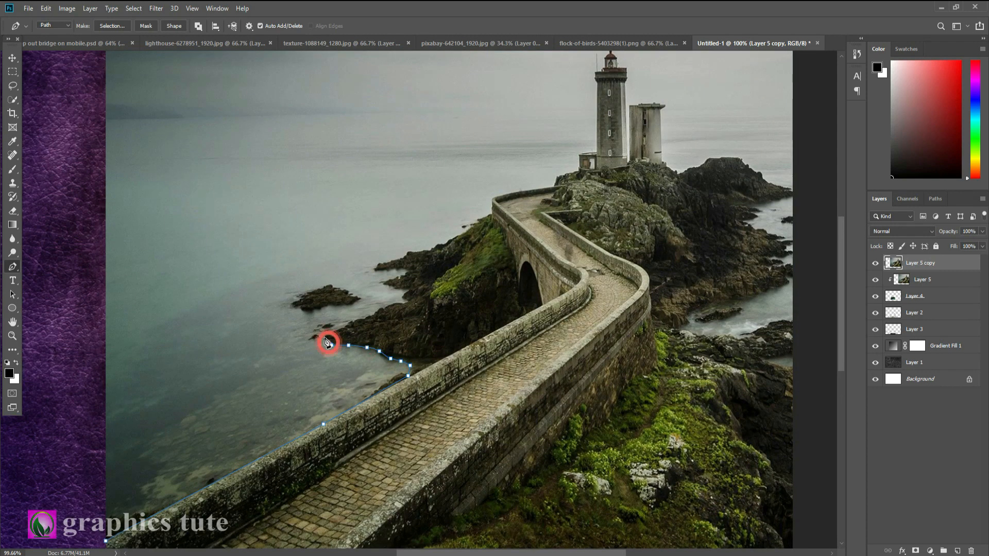
# Continue the path around the jagged tip of the left rocks and up the slope toward the bridge
pyautogui.click(404, 269)
pyautogui.click(394, 269)
pyautogui.click(384, 271)
pyautogui.click(375, 271)
pyautogui.click(379, 265)
pyautogui.click(420, 250)
pyautogui.click(427, 250)
pyautogui.click(436, 244)
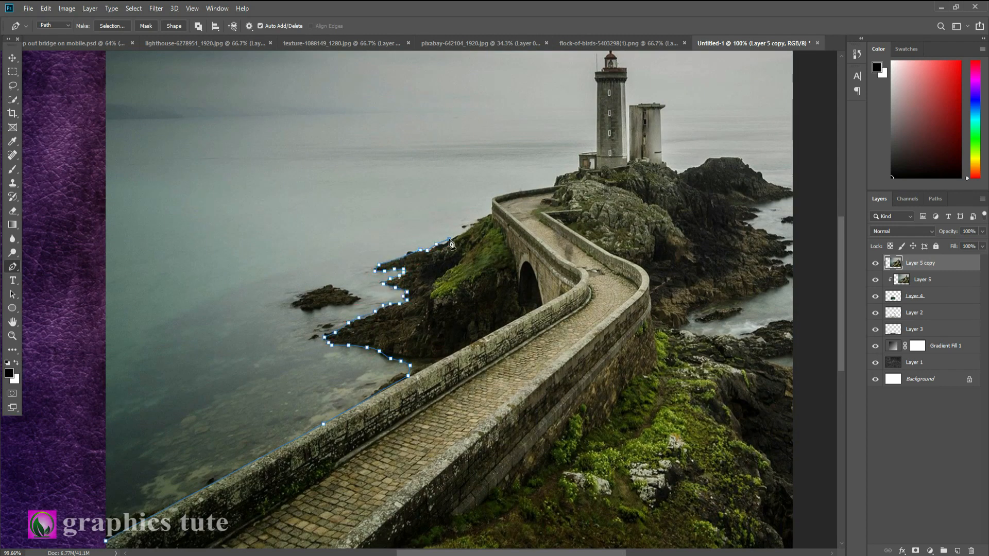
# Extend the path around the bridge's far end, both lighthouse towers and the crest of the rock to their right
pyautogui.moveTo(616, 191); pyautogui.dragTo(442, 356)
pyautogui.click(404, 317)
pyautogui.click(422, 245)
pyautogui.click(419, 234)
pyautogui.click(426, 234)
pyautogui.click(452, 231)
pyautogui.click(451, 325)
pyautogui.click(455, 268)
pyautogui.click(472, 267)
pyautogui.click(490, 268)
pyautogui.click(489, 326)
pyautogui.click(523, 328)
pyautogui.click(567, 322)
# Continue the path down to the photo's right edge and back along the waterline of the right rocks
pyautogui.moveTo(617, 354); pyautogui.dragTo(658, 367)
pyautogui.keyDown('alt'); pyautogui.click(618, 354); pyautogui.keyUp('alt')
pyautogui.click(601, 363)
pyautogui.click(564, 369)
pyautogui.click(586, 376)
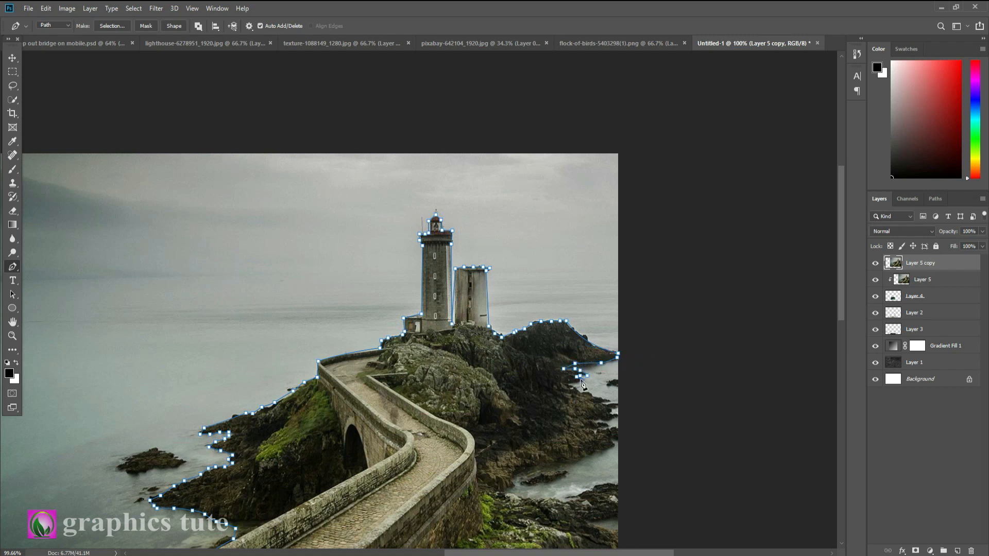
pyautogui.click(581, 393)
# Trace the right-hand water inlet, loop past the canvas's right edge, and return along the photo's bottom to complete the outline
pyautogui.moveTo(628, 412); pyautogui.dragTo(629, 251)
pyautogui.click(615, 280)
pyautogui.click(646, 360)
pyautogui.moveTo(646, 410); pyautogui.dragTo(646, 214)
pyautogui.click(596, 354)
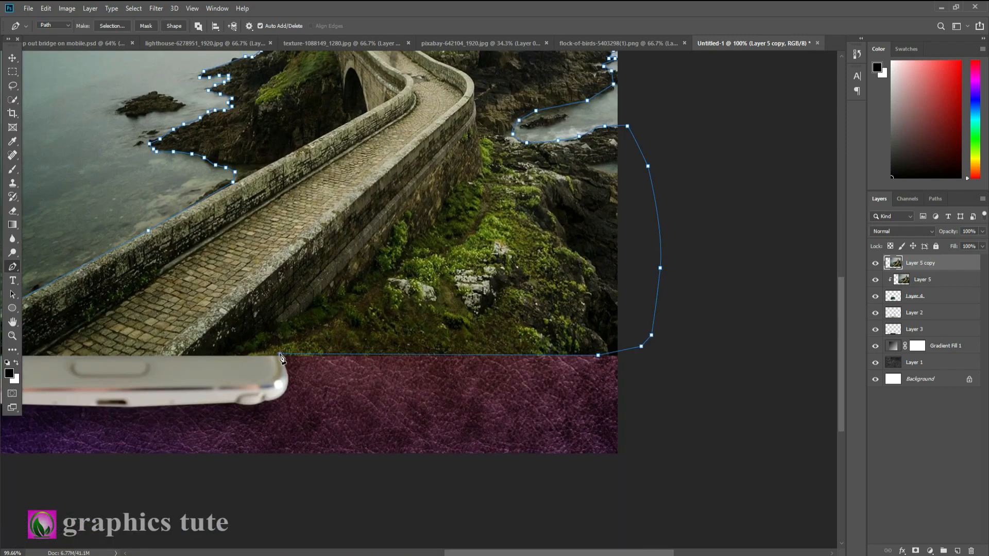
pyautogui.moveTo(206, 329); pyautogui.dragTo(376, 312)
pyautogui.click(102, 329)
# Convert the outline path to a selection and mask the copied lighthouse photo with it
pyautogui.click(111, 26)
pyautogui.click(549, 138)
pyautogui.click(915, 551)
# Paint on the mask with a soft 100 px black brush to fade the grass's lower edge and reveal the phone's corner
pyautogui.click(12, 336)
pyautogui.moveTo(560, 305); pyautogui.dragTo(543, 304)
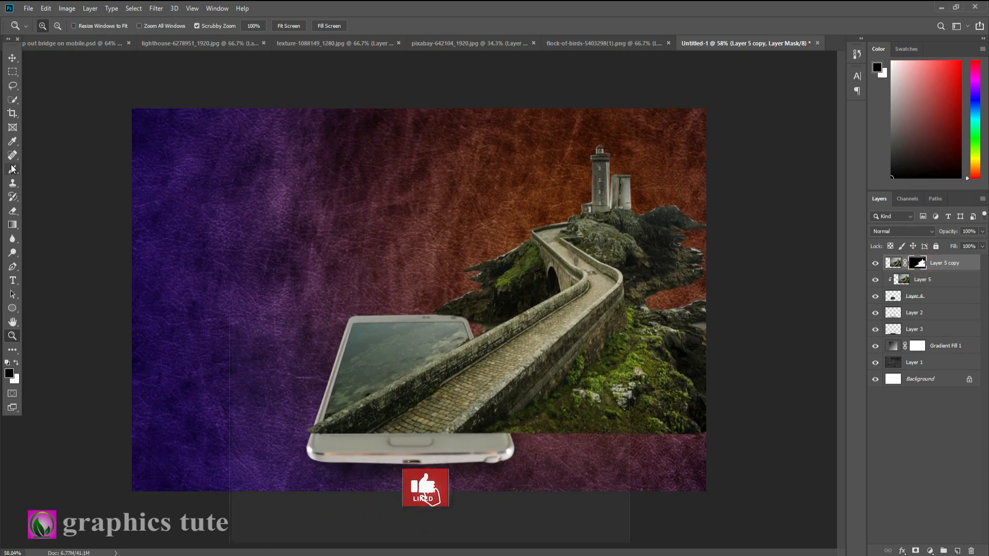
pyautogui.press('b')
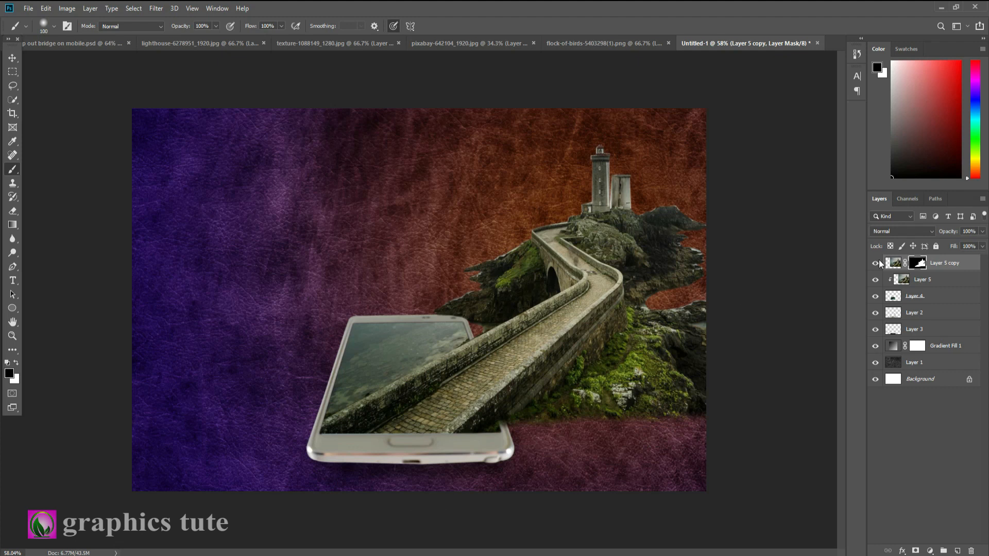
# Add a new empty layer and place it directly below the phone screen shape layer (Layer 4)
pyautogui.click(928, 281)
pyautogui.click(922, 297)
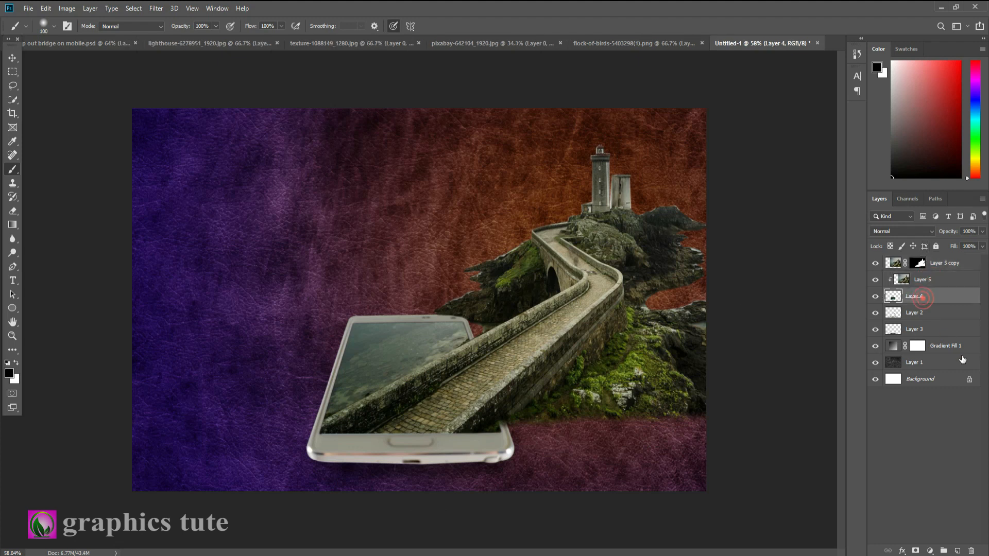
pyautogui.click(956, 551)
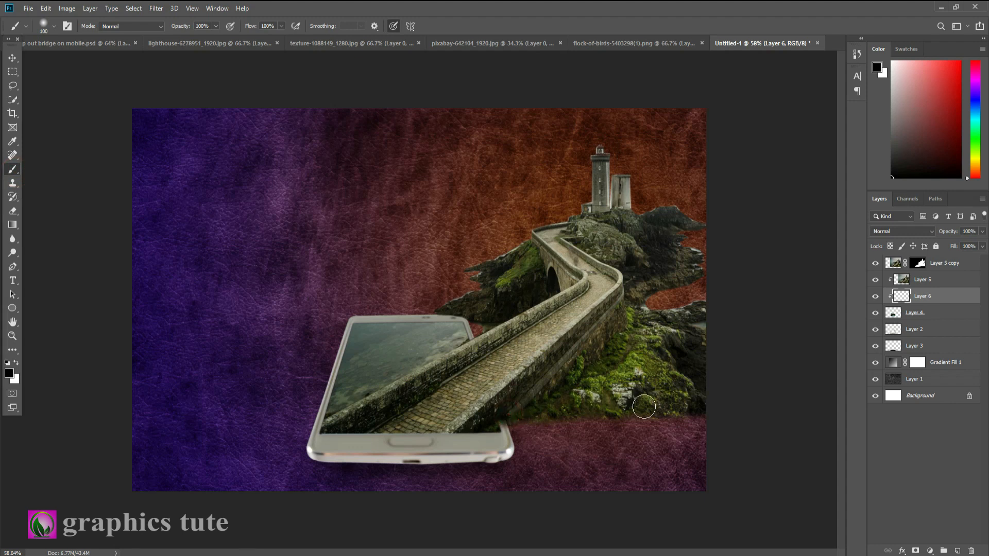
pyautogui.moveTo(950, 302); pyautogui.dragTo(934, 321)
# Paint soft black shadows along the rock and grass edges on the new layer and lower its opacity to 62%
pyautogui.click(697, 314)
pyautogui.moveTo(676, 326); pyautogui.dragTo(636, 315)
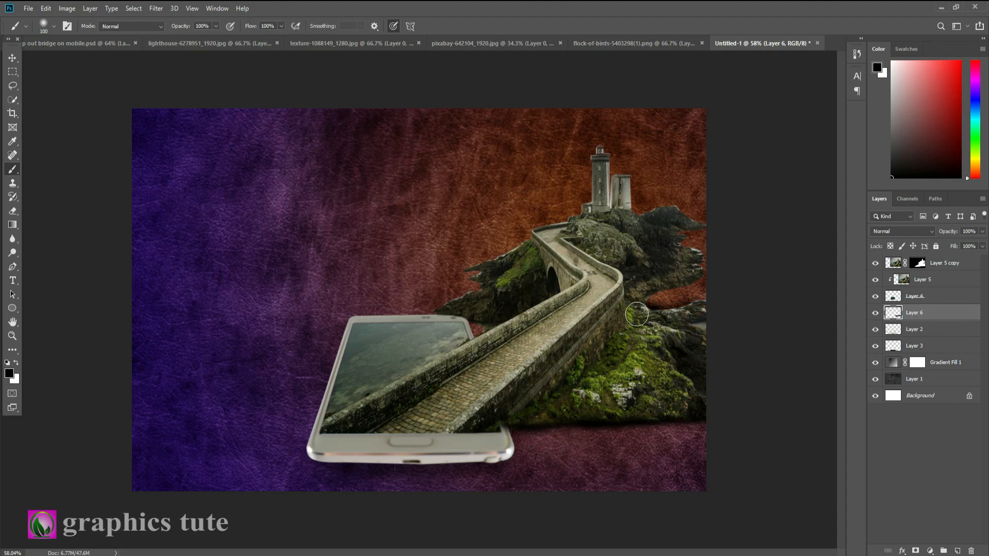
pyautogui.moveTo(668, 281); pyautogui.dragTo(686, 258)
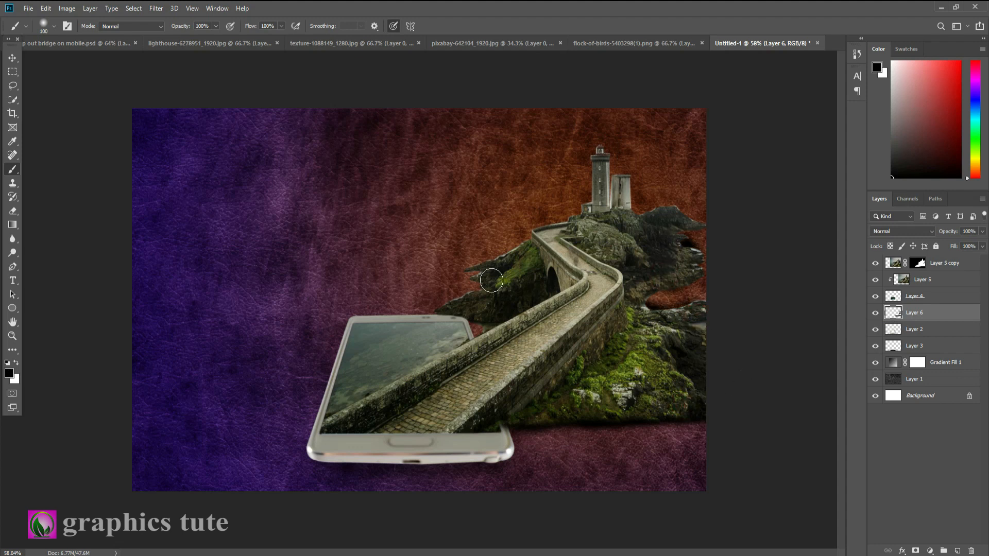
pyautogui.click(486, 316)
pyautogui.click(499, 263)
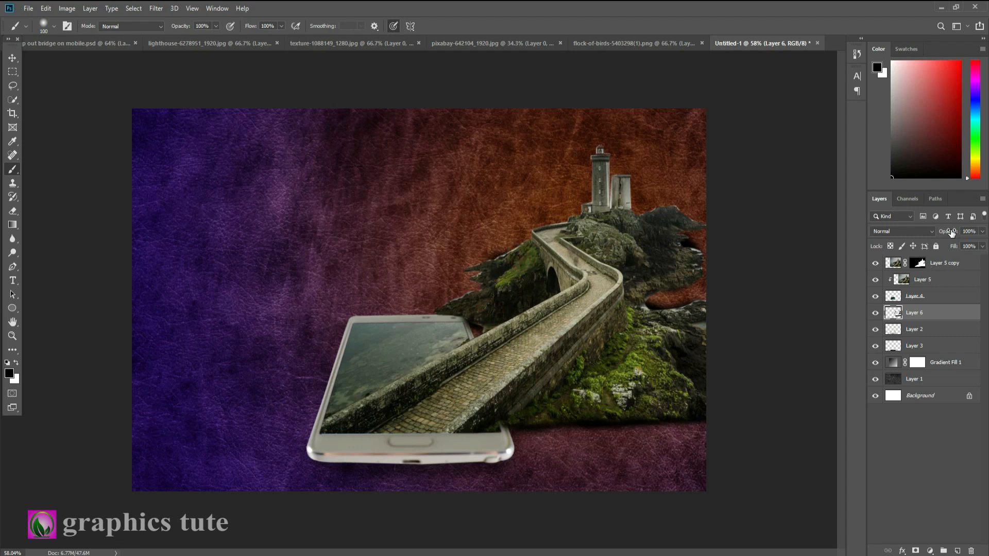
pyautogui.moveTo(951, 233); pyautogui.dragTo(931, 236)
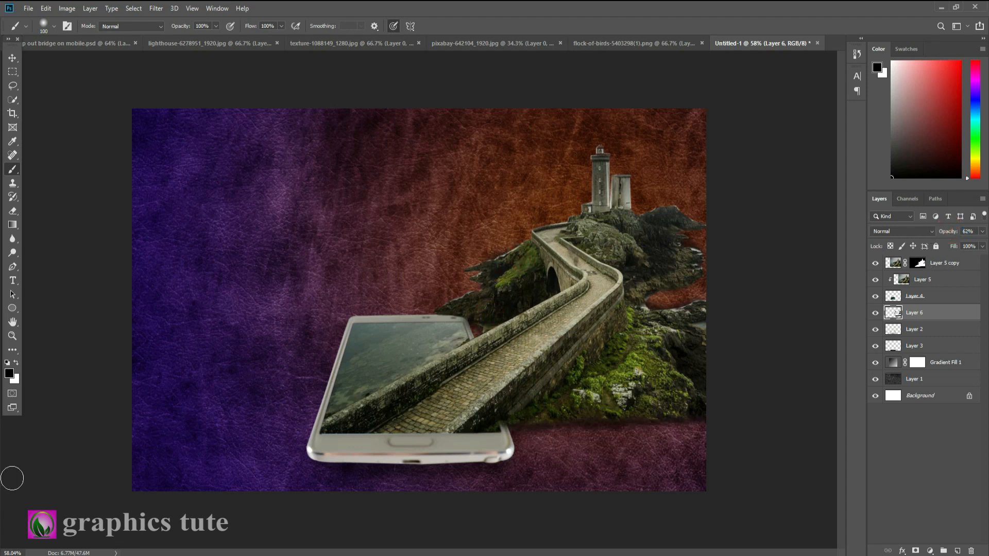
# Add another empty layer above the shadow layer and swap the foreground colour to white
pyautogui.click(13, 335)
pyautogui.moveTo(465, 356); pyautogui.dragTo(772, 362)
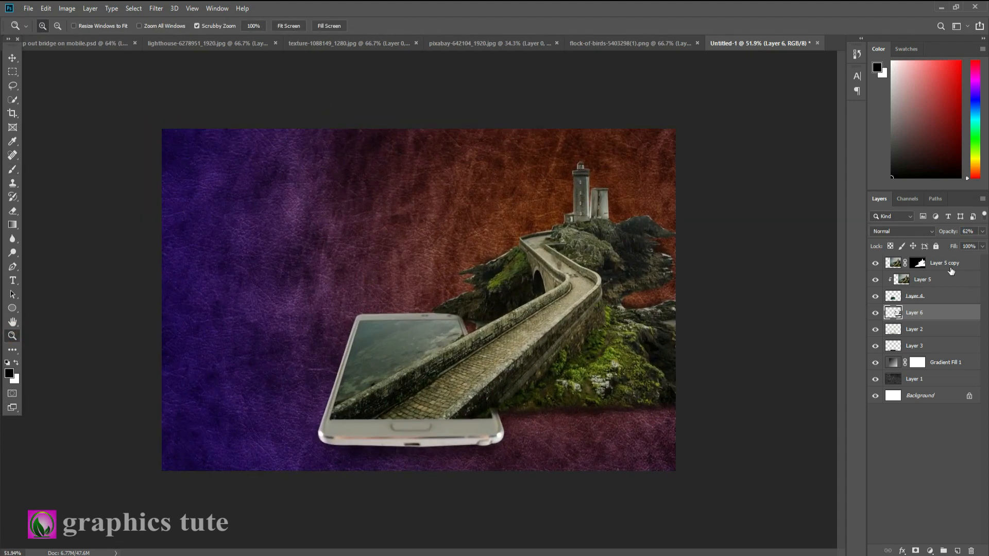
pyautogui.click(957, 550)
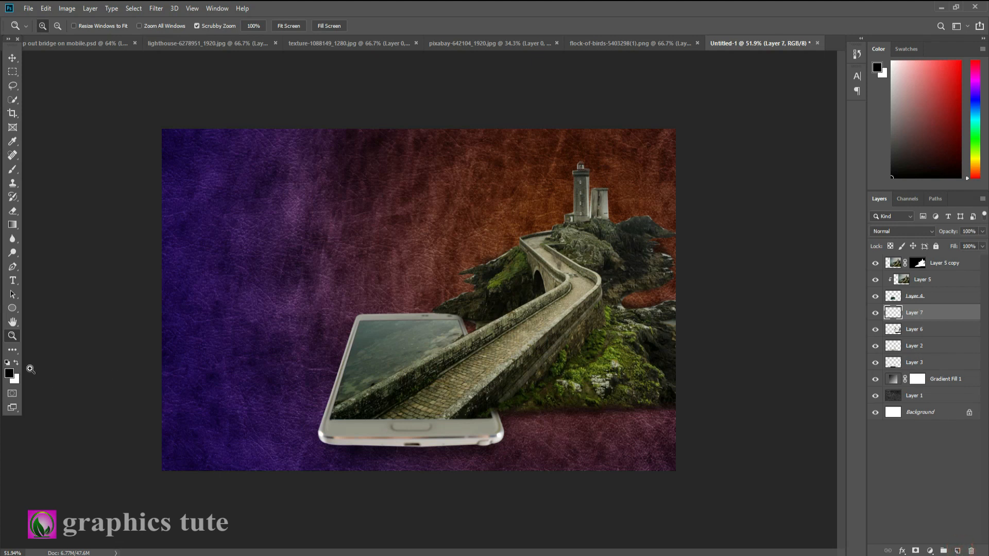
pyautogui.click(16, 364)
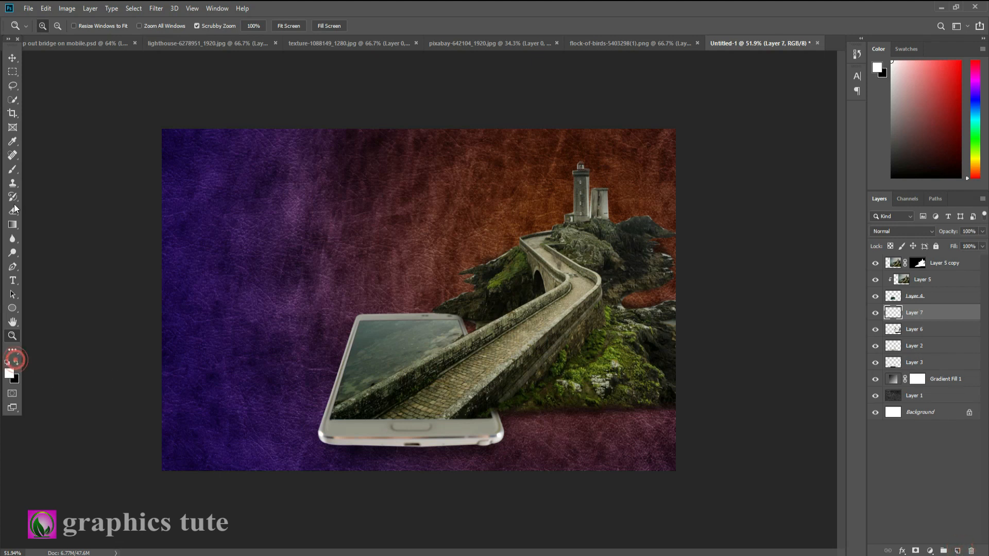
# Choose a cloud-shaped brush tip and stamp one white cloud on the background above the phone
pyautogui.rightClick(13, 170)
pyautogui.click(62, 168)
pyautogui.click(64, 27)
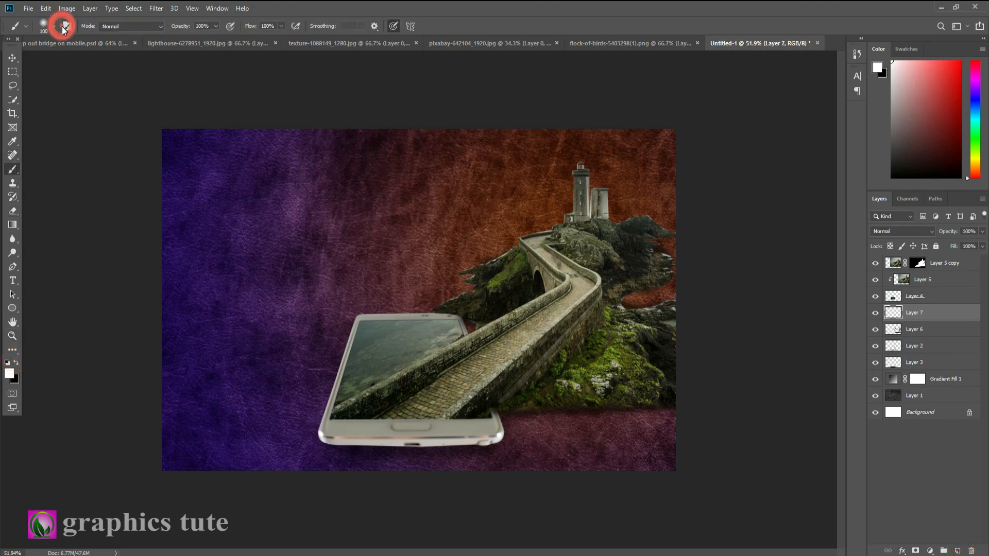
pyautogui.scroll(-1, 738, 140)
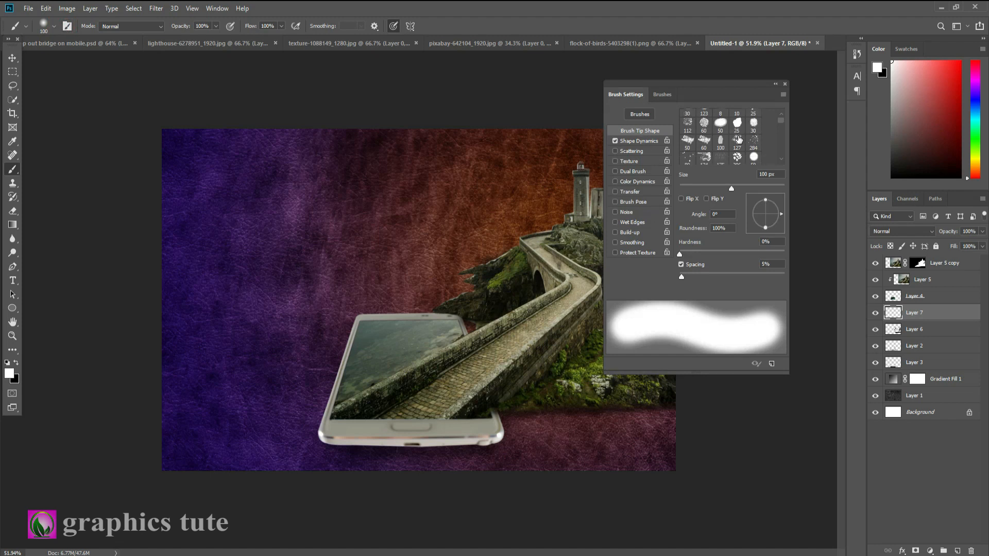
pyautogui.scroll(-6, 738, 140)
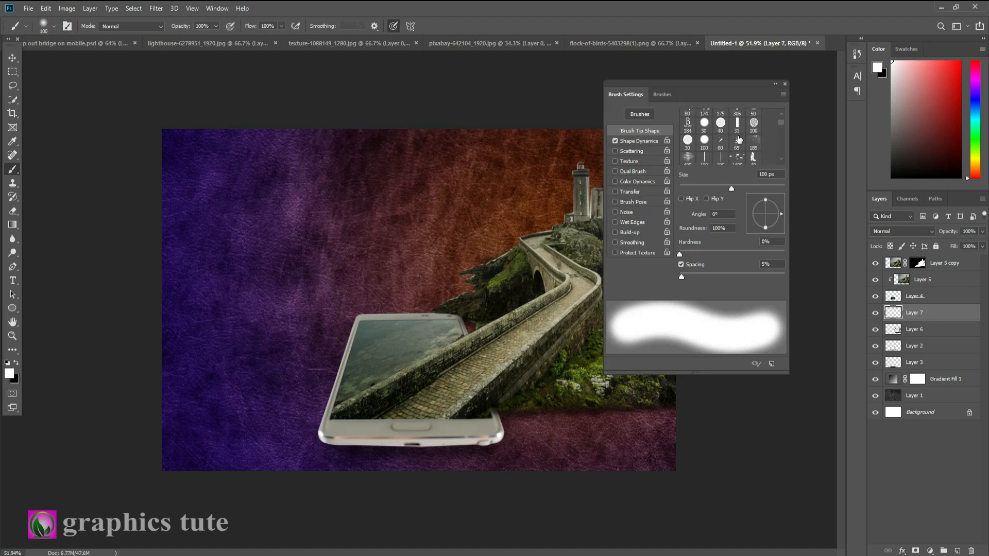
pyautogui.scroll(-1, 738, 139)
pyautogui.scroll(-1, 738, 139)
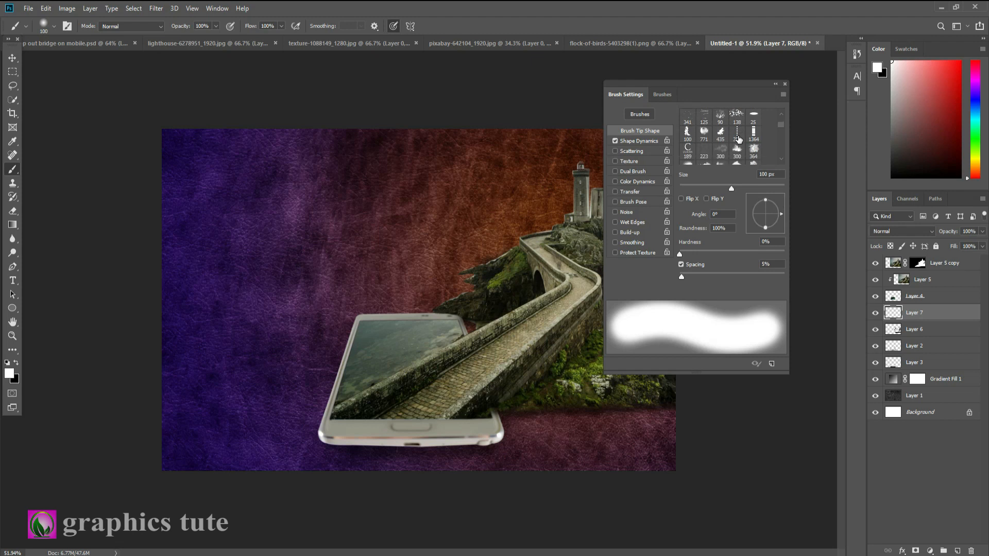
pyautogui.click(703, 161)
pyautogui.press('F5')
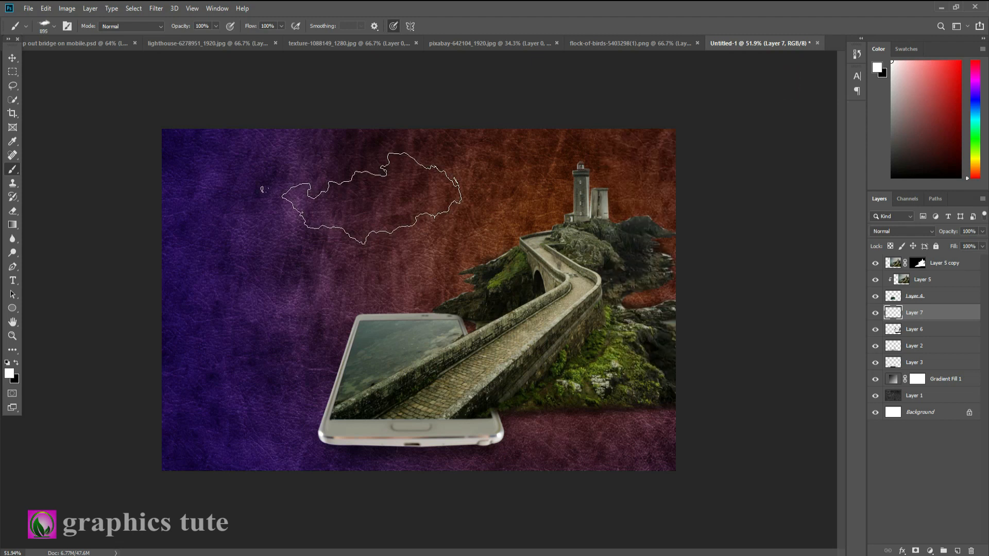
pyautogui.click(356, 197)
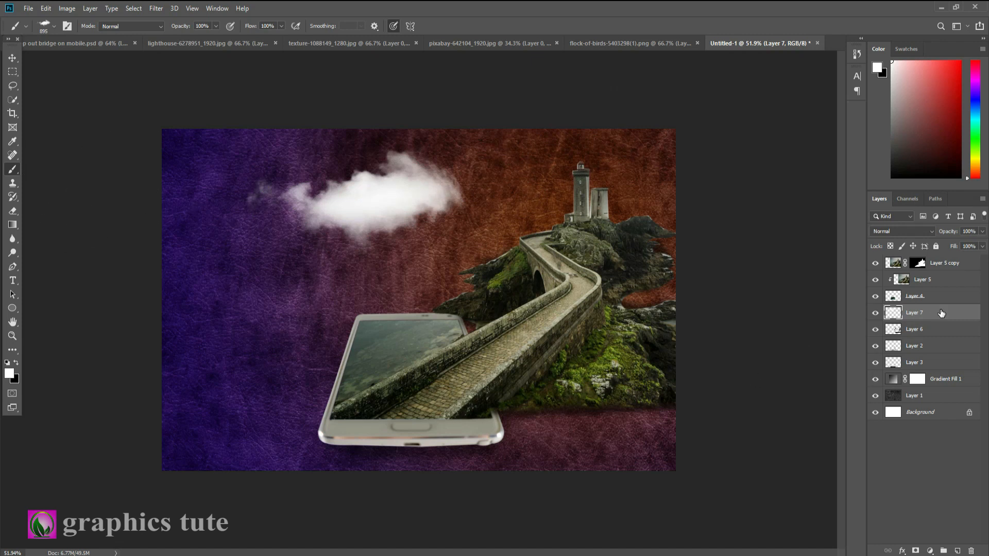
# Duplicate the cloud, move the copy behind the lighthouse towers and scale it down
pyautogui.click(14, 57)
pyautogui.moveTo(398, 199); pyautogui.dragTo(621, 194)
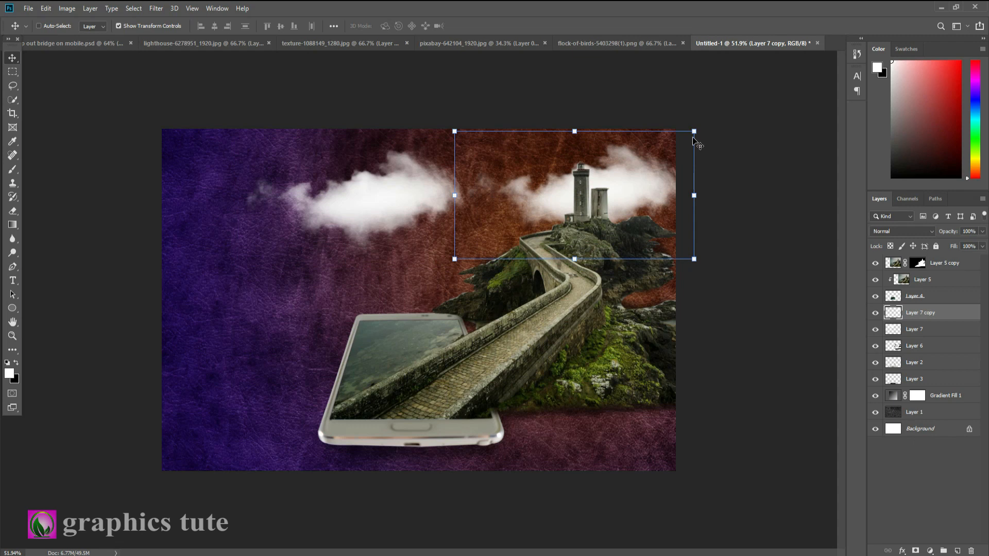
pyautogui.moveTo(693, 138); pyautogui.dragTo(548, 184)
pyautogui.click(473, 26)
# Copy the small cloud to the top of the layer stack and place another copy just above the phone
pyautogui.moveTo(958, 318); pyautogui.dragTo(927, 259)
pyautogui.moveTo(539, 184); pyautogui.dragTo(357, 273)
pyautogui.moveTo(411, 242); pyautogui.dragTo(461, 265)
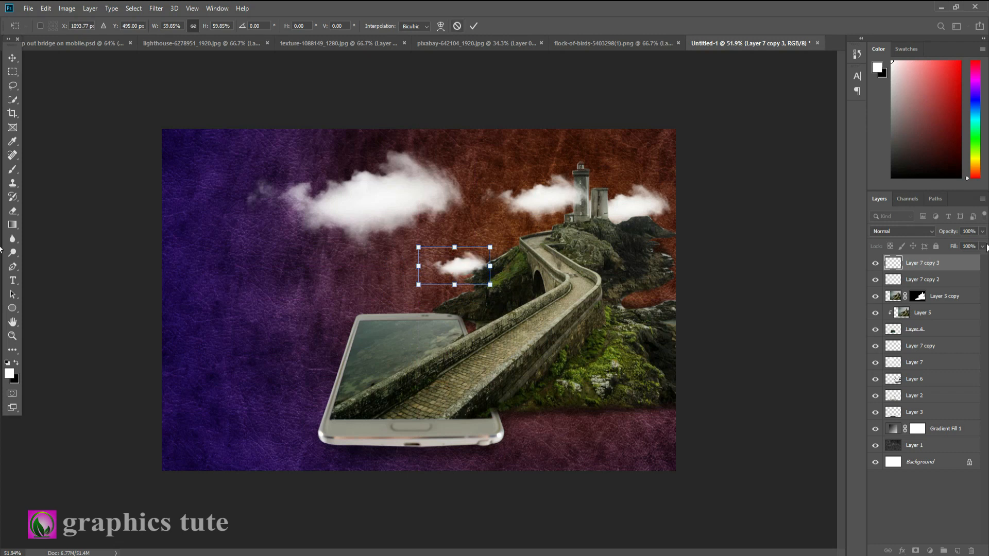
# Place the birds from flock-of-birds-5403298(1).png beside the lighthouse, scaled down, and add a duplicate below them at 61.14% scale
pyautogui.click(585, 41)
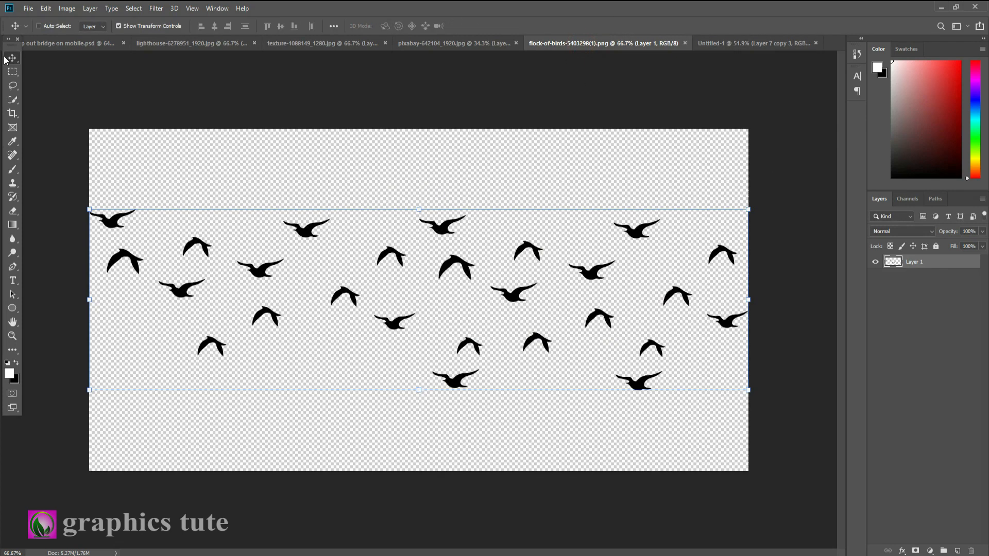
pyautogui.moveTo(211, 167); pyautogui.dragTo(710, 126)
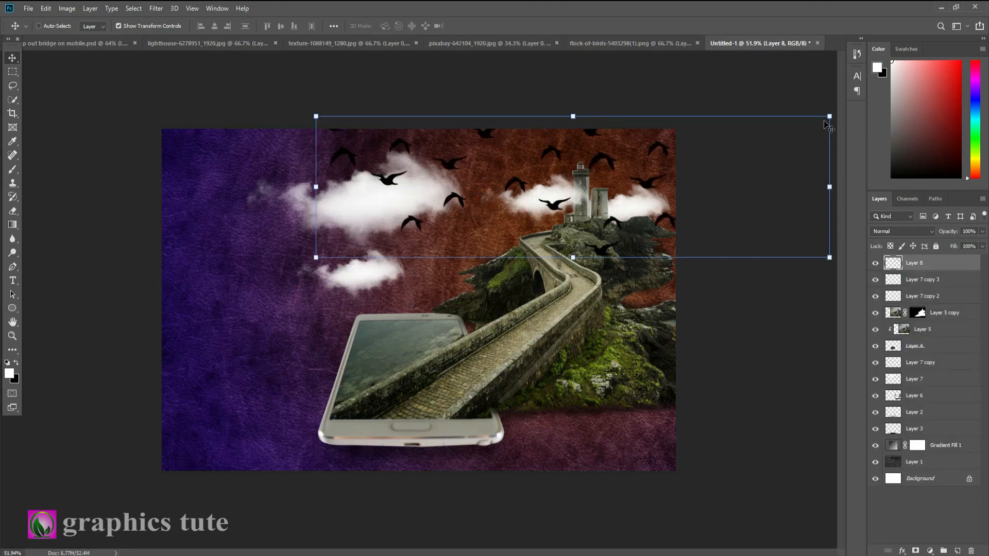
pyautogui.moveTo(827, 118); pyautogui.dragTo(484, 237)
pyautogui.click(474, 27)
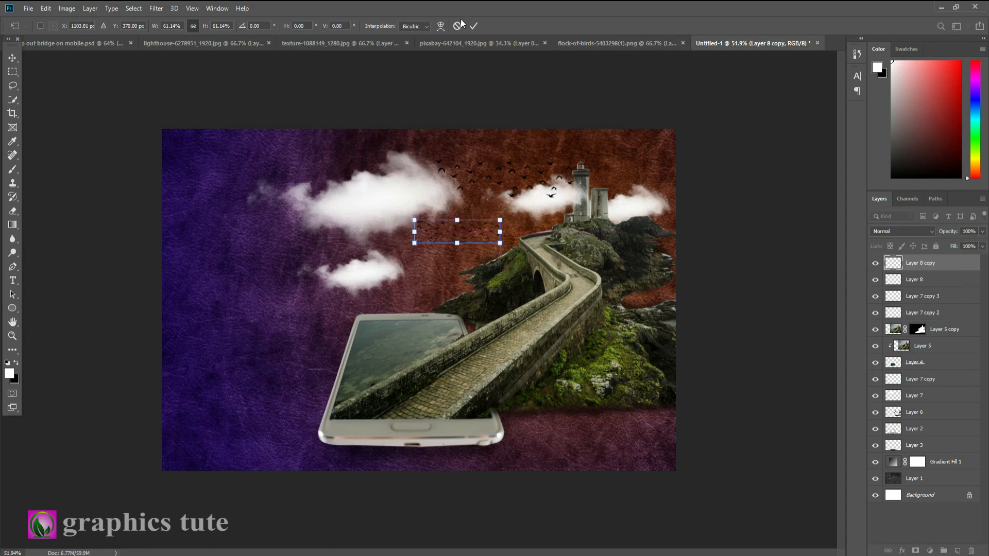
pyautogui.click(474, 25)
# Add a Brightness/Contrast adjustment layer with brightness 44 and contrast 1, and compare the image with it hidden and shown
pyautogui.click(930, 550)
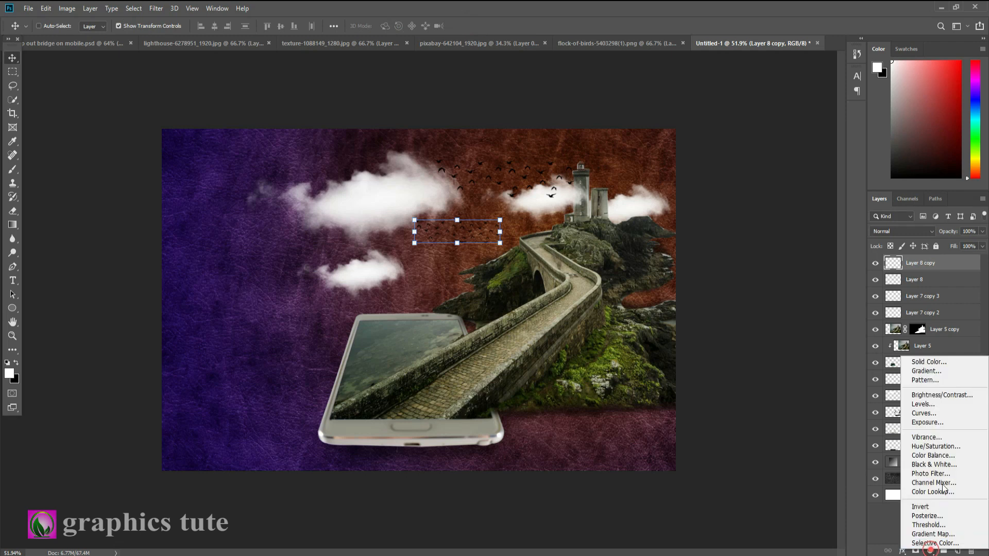
pyautogui.click(938, 395)
pyautogui.moveTo(729, 136); pyautogui.dragTo(731, 156)
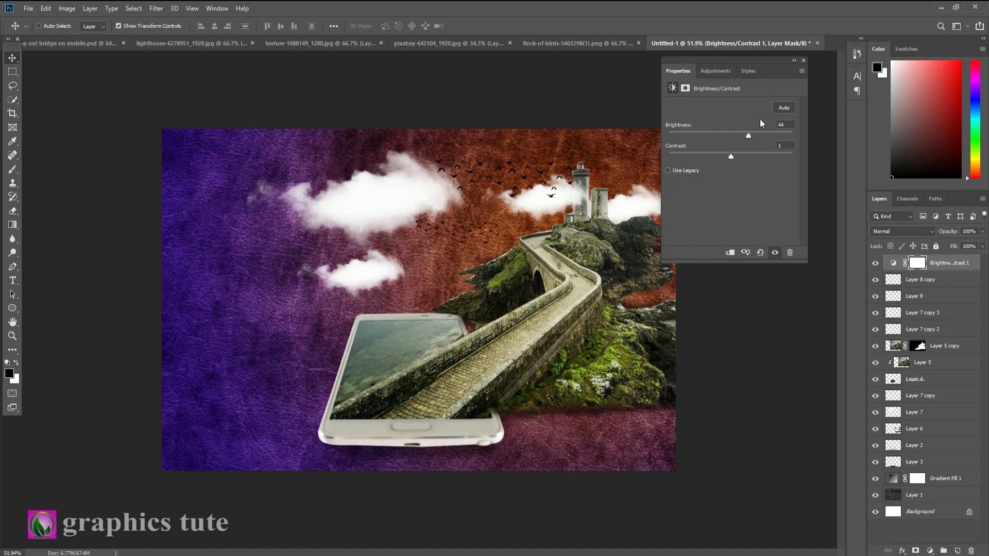
pyautogui.click(803, 60)
pyautogui.click(876, 263)
pyautogui.click(876, 264)
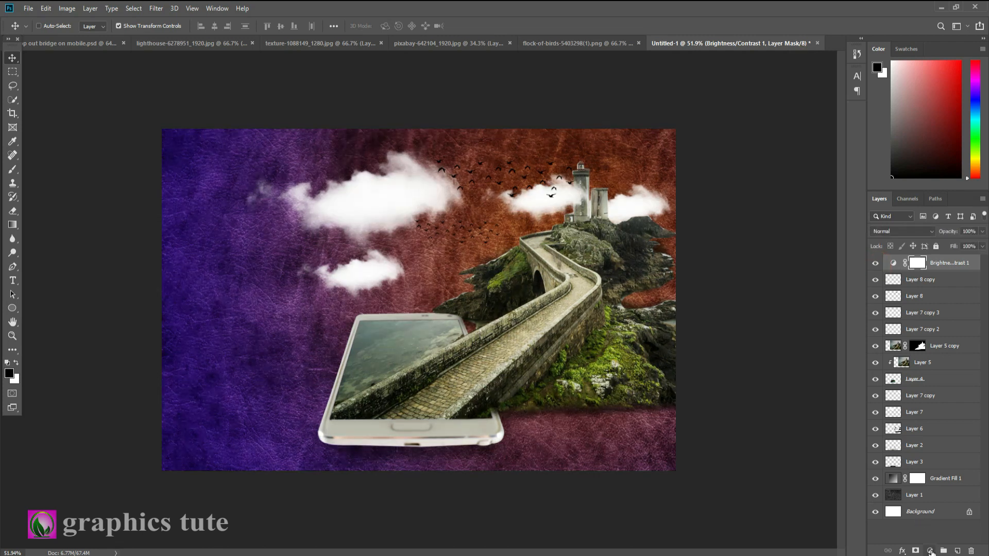
# Add a Color Balance adjustment layer above the Brightness/Contrast layer and check the composite against the finished bridge on mobile.psd document
pyautogui.click(930, 551)
pyautogui.click(917, 447)
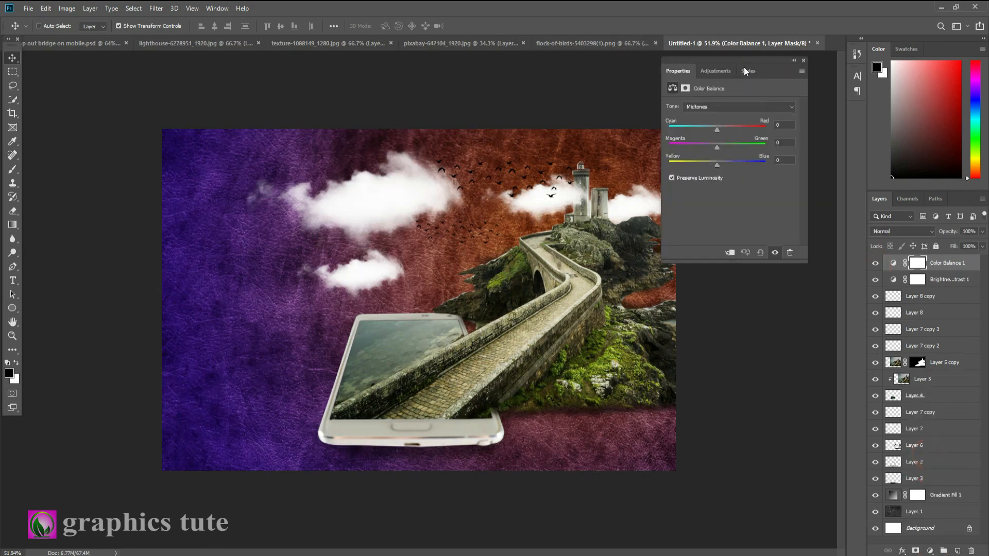
pyautogui.moveTo(714, 132); pyautogui.dragTo(715, 163)
pyautogui.click(803, 61)
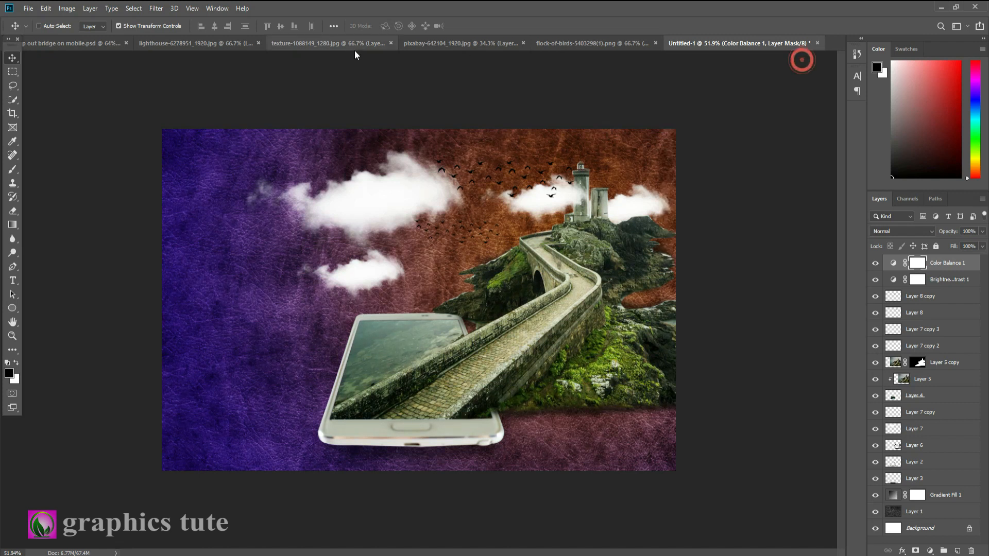
pyautogui.click(79, 44)
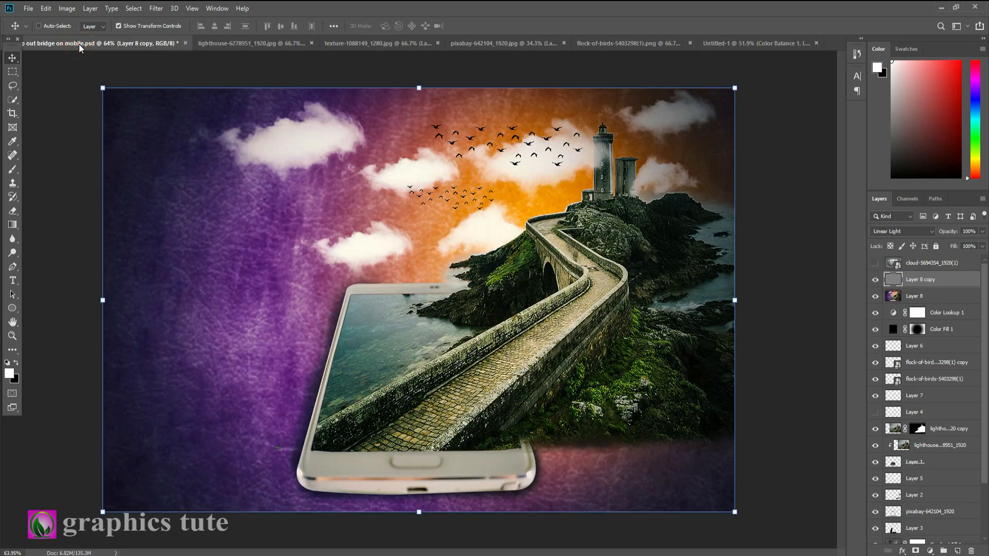
pyautogui.click(744, 42)
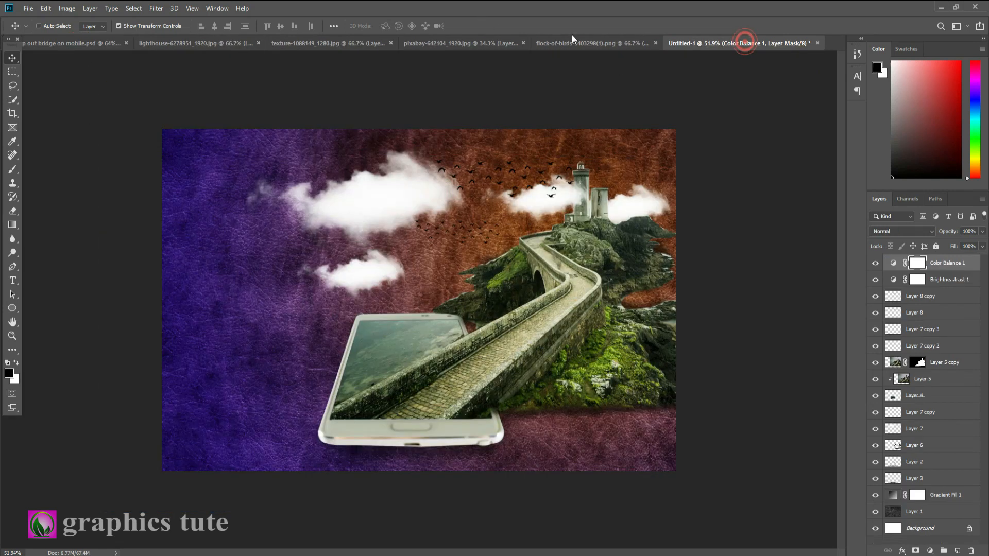
# Create a new layer on top of the stack and stamp all visible layers into it
pyautogui.click(956, 551)
pyautogui.press('x')
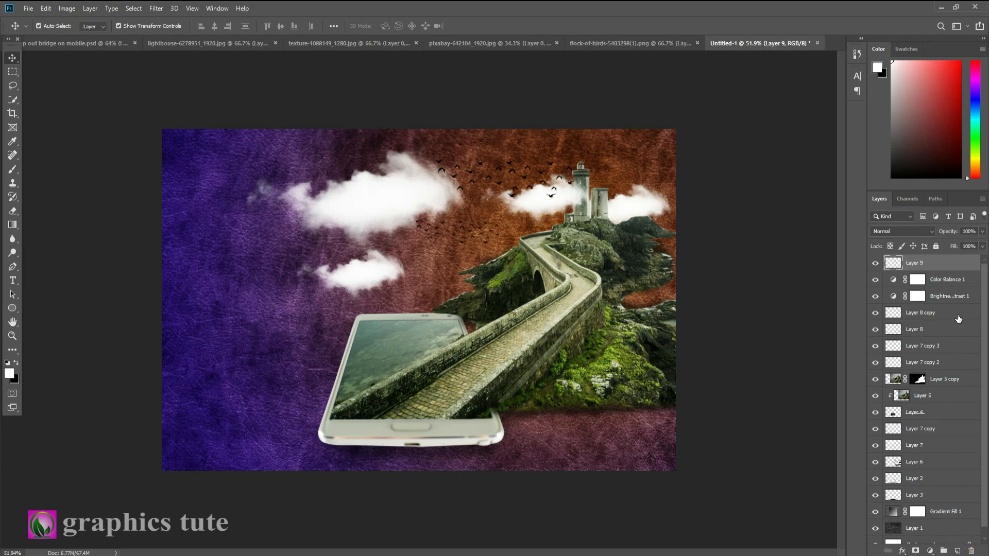
pyautogui.hotkey('ctrl', 'shift', 'alt', 'e')
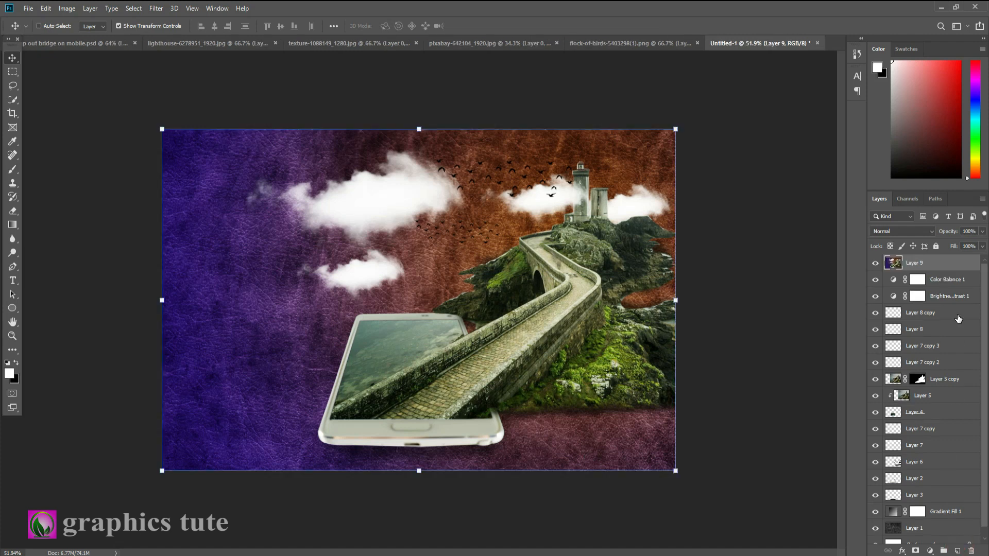
# Apply Camera Raw to the merged layer with highlights +24, shadows +11, whites +6, blacks +8, clarity +11, vibrance +13 and saturation +12, and compare the result
pyautogui.click(160, 10)
pyautogui.click(192, 74)
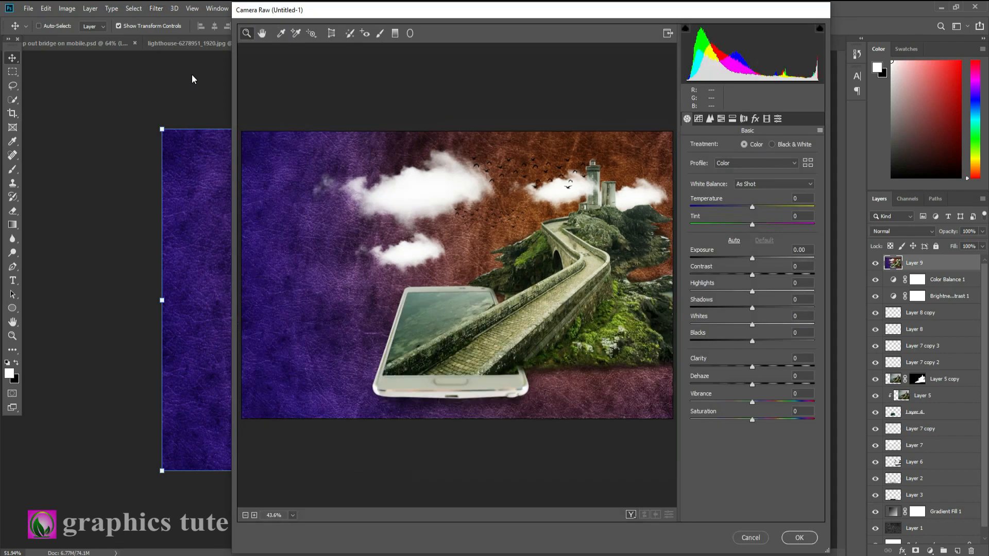
pyautogui.moveTo(761, 294); pyautogui.dragTo(756, 325)
pyautogui.moveTo(752, 366); pyautogui.dragTo(759, 367)
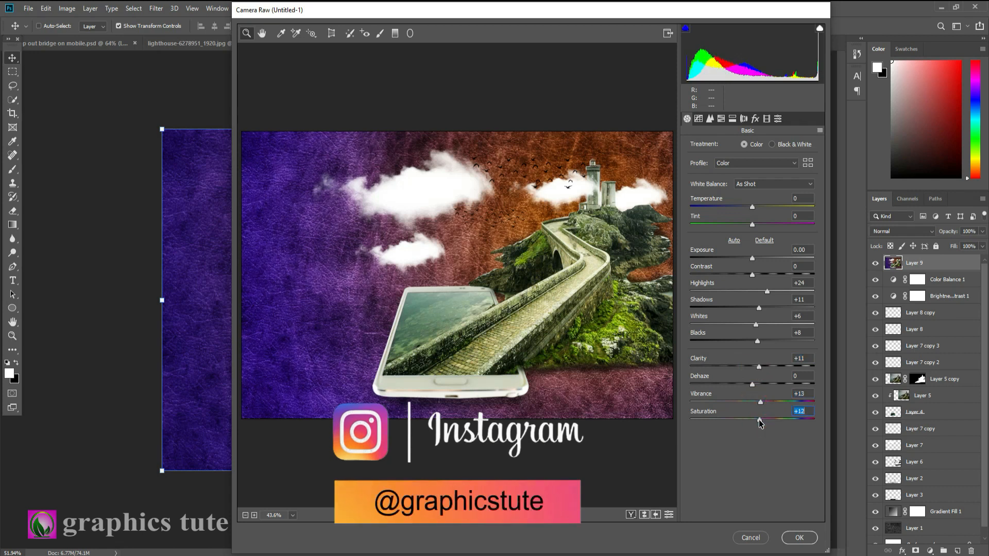
pyautogui.click(800, 537)
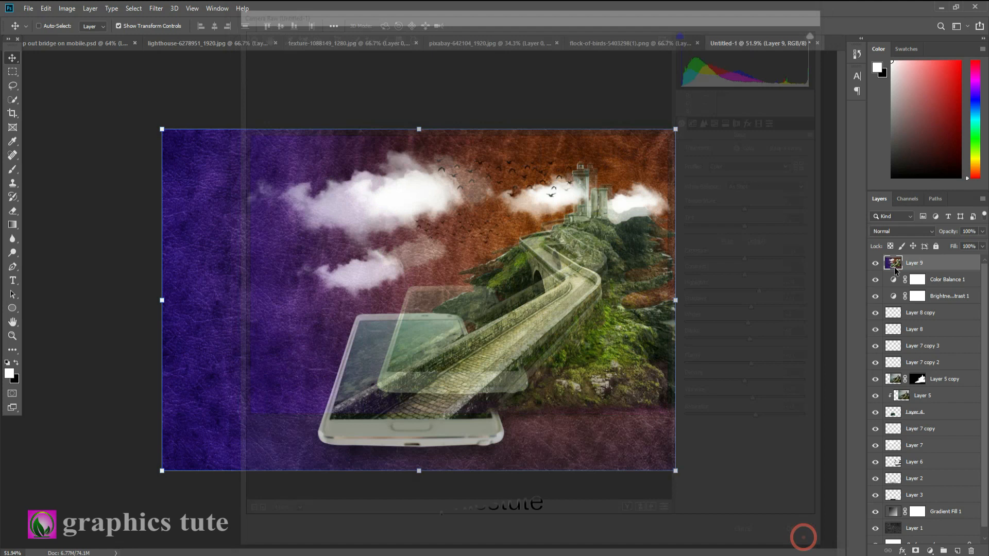
pyautogui.click(877, 264)
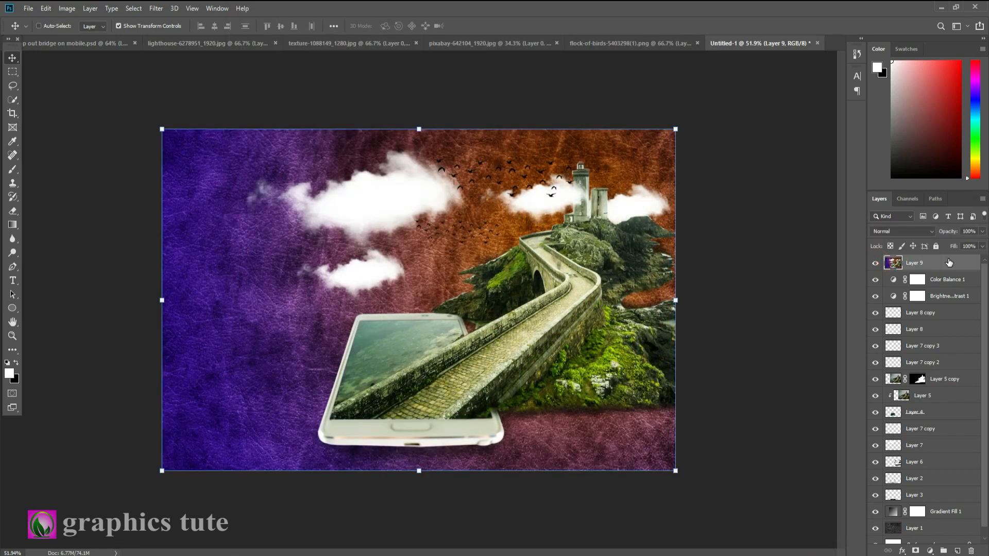
# Duplicate the merged layer, sharpen the copy with Unsharp Mask at amount 73%, radius 14.3 pixels and threshold 47, and compare the result
pyautogui.hotkey('ctrl', 'j')
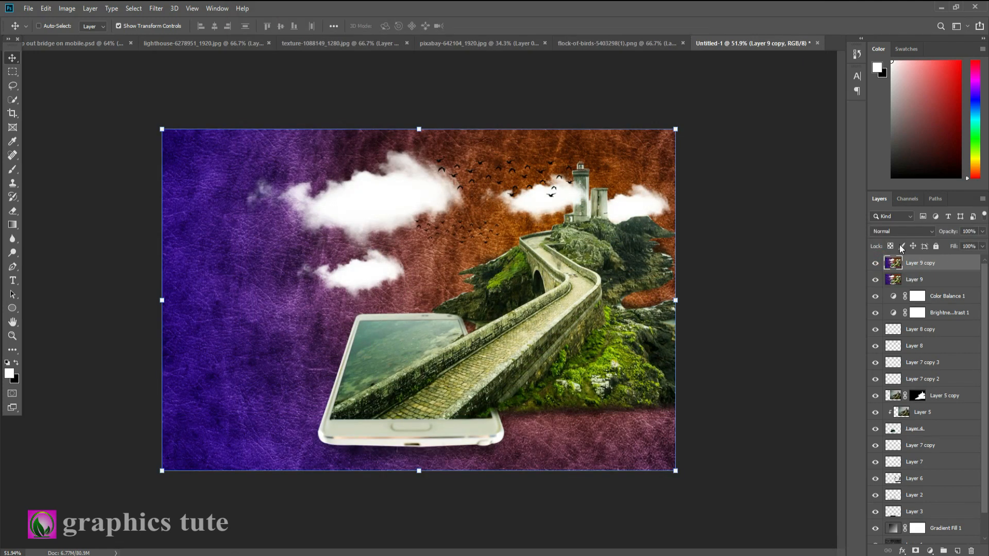
pyautogui.click(157, 9)
pyautogui.moveTo(172, 195)
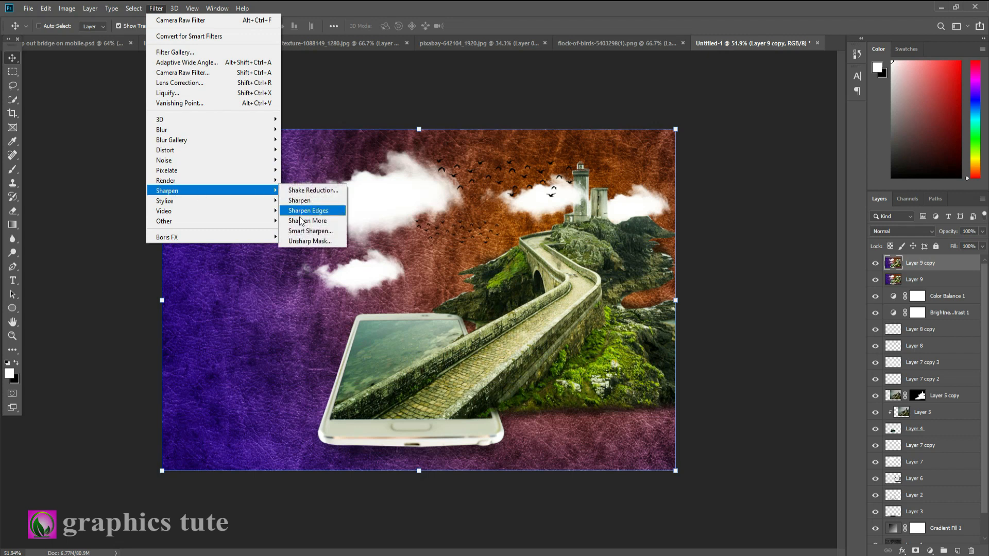
pyautogui.click(302, 242)
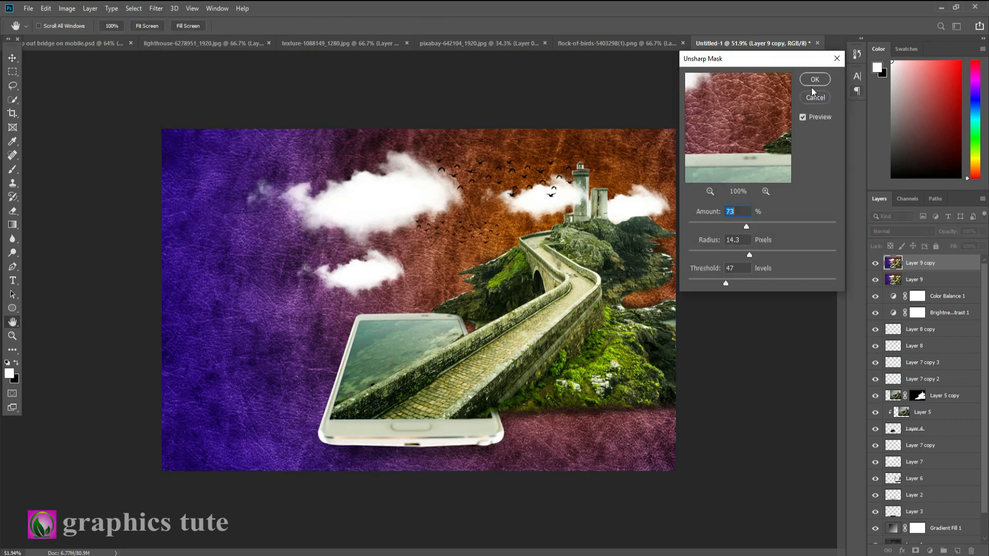
pyautogui.click(875, 265)
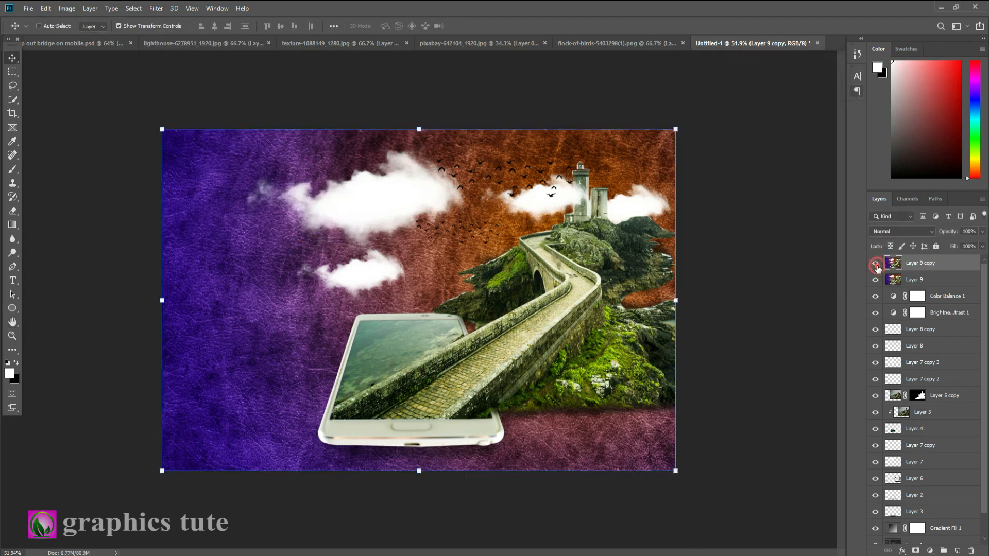
pyautogui.click(11, 337)
pyautogui.moveTo(456, 251); pyautogui.dragTo(459, 249)
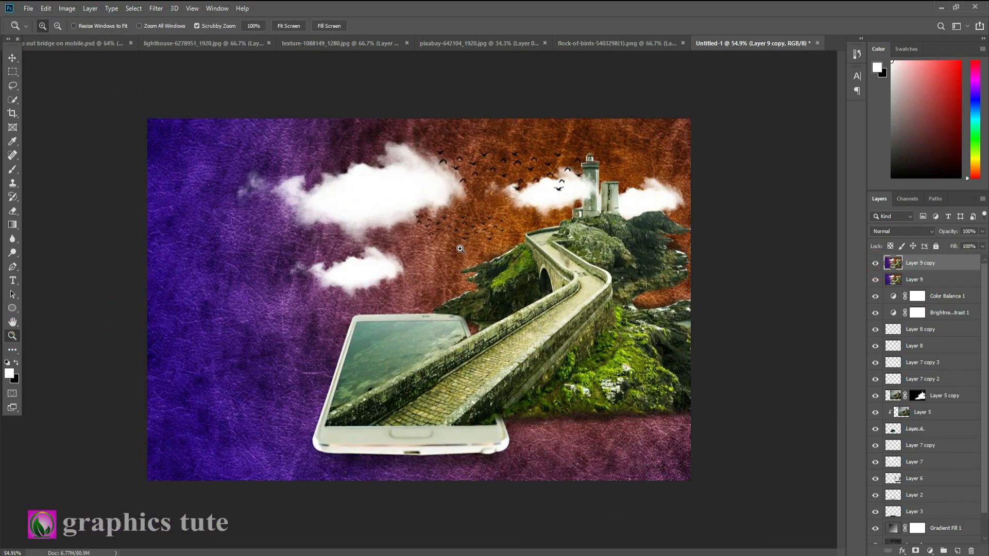